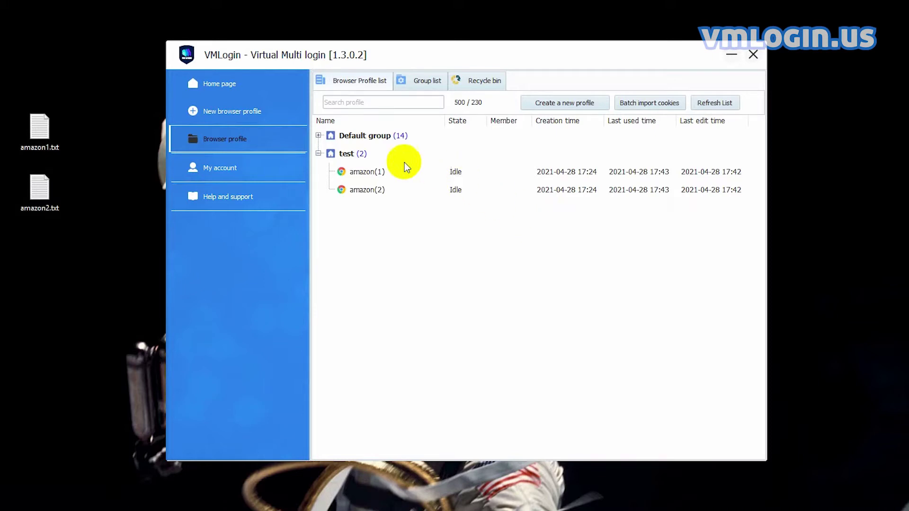
- Select amazon(1) and amazon(2) and launch a browser for each at once
left_click(373, 174)
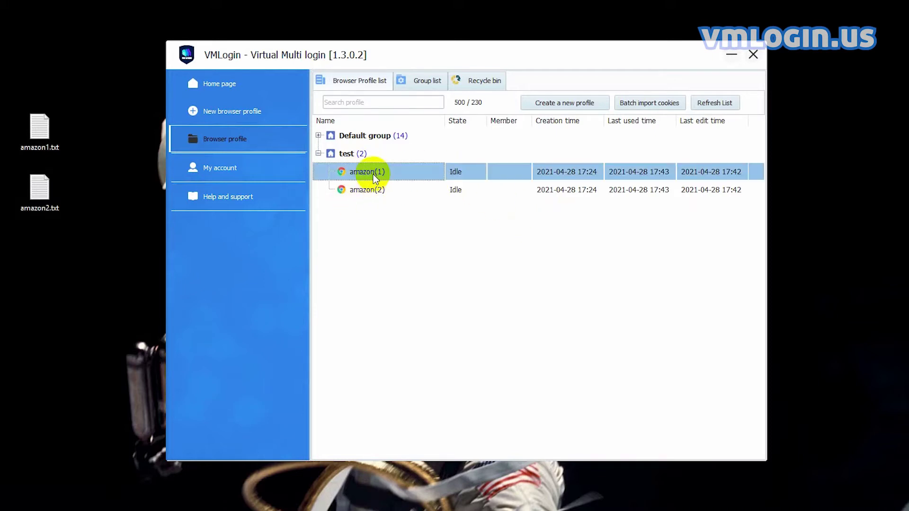
left_click(375, 187, "shift")
right_click(374, 187)
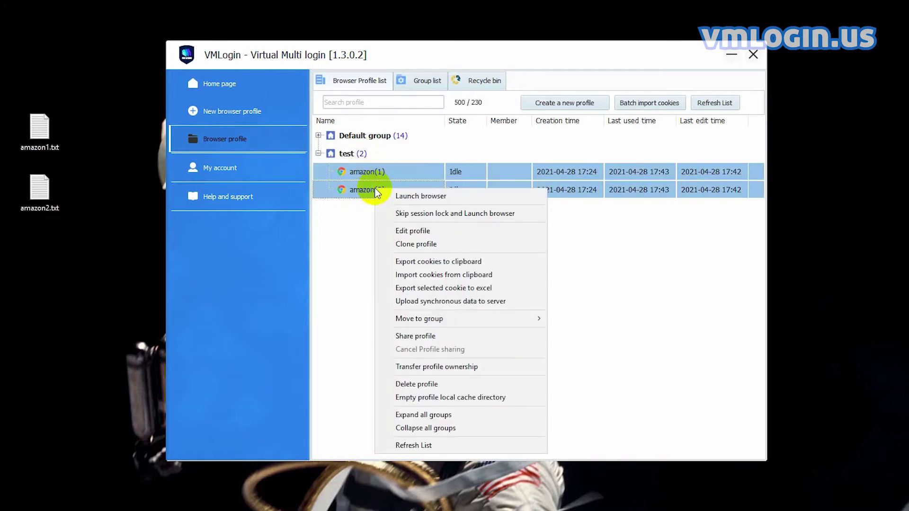
left_click(427, 201)
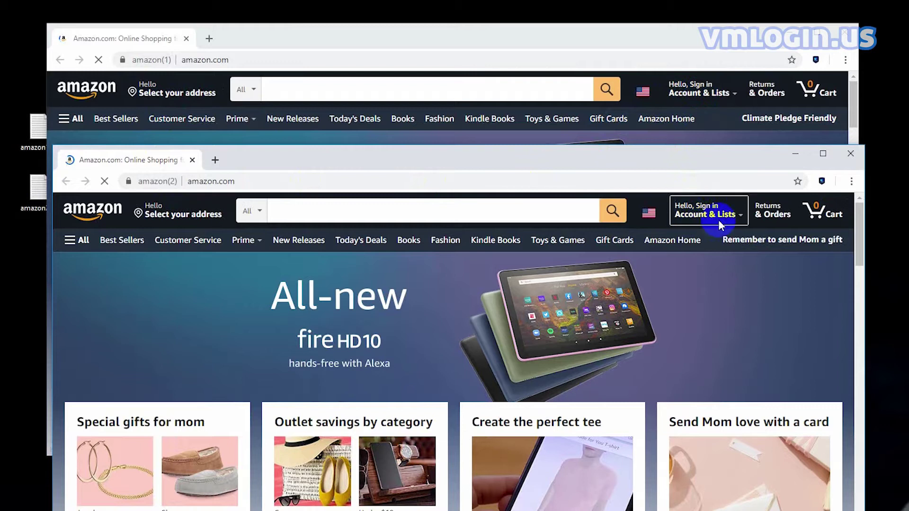
mouse_move(718, 219)
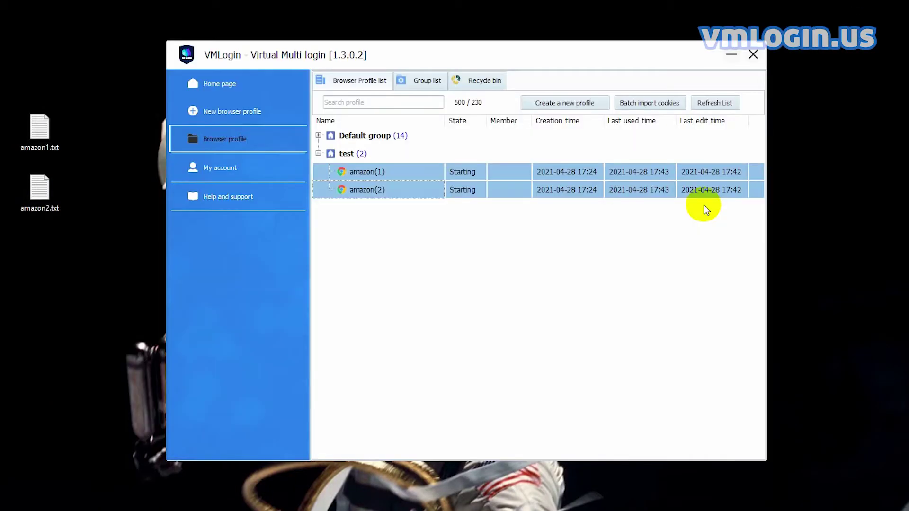
- Turn on password sync in amazon(1)'s other configurations and save the profile
left_click(405, 172)
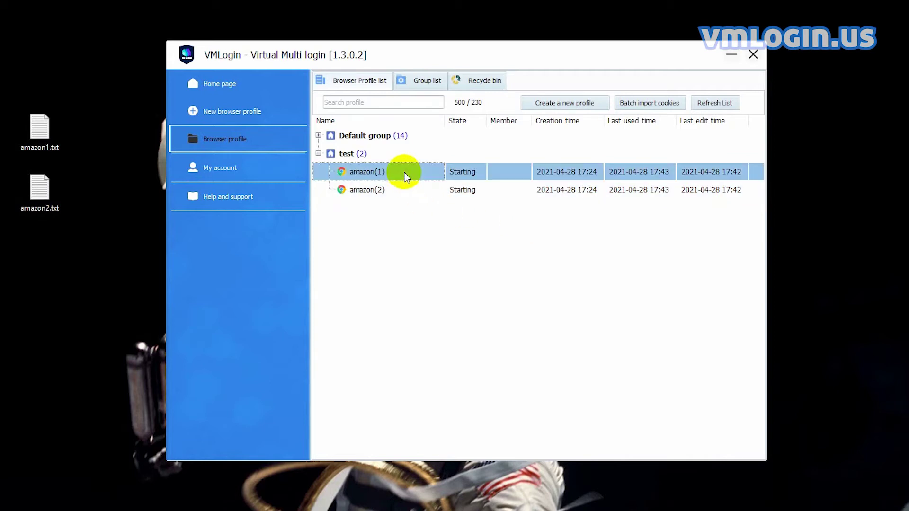
right_click(404, 172)
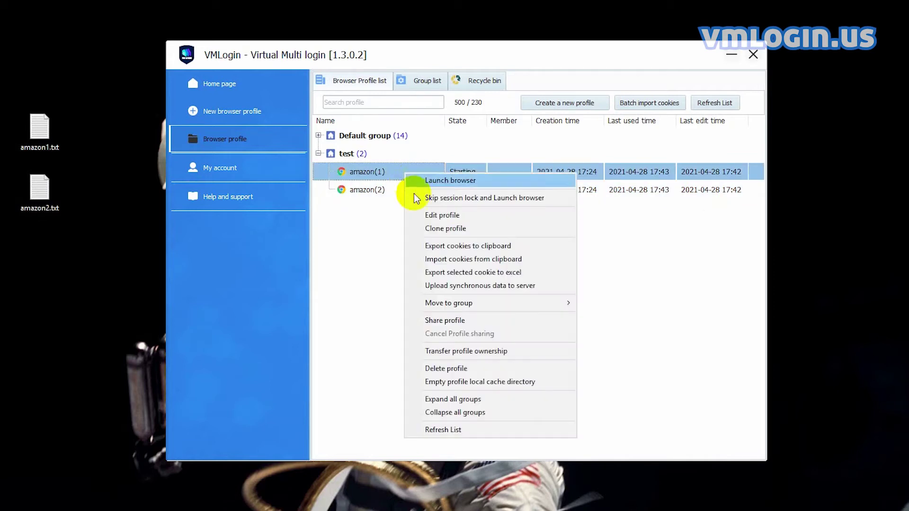
left_click(437, 217)
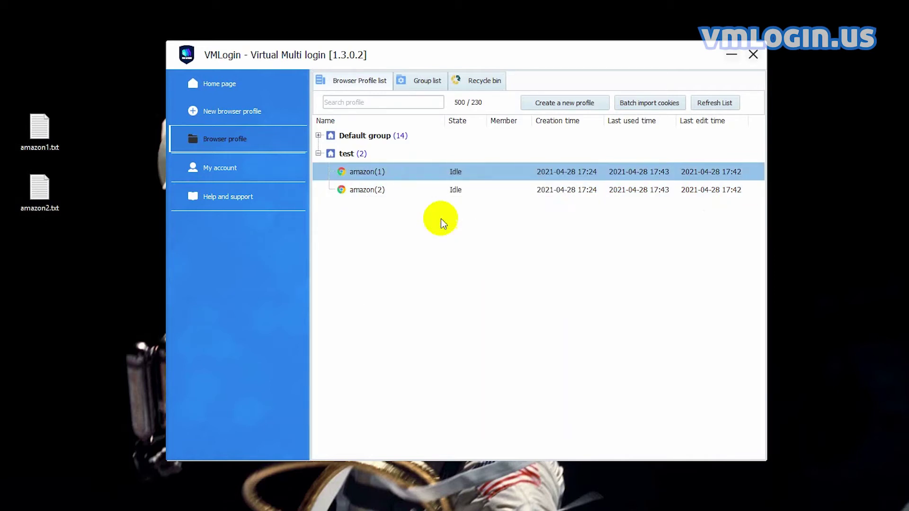
left_click(237, 129)
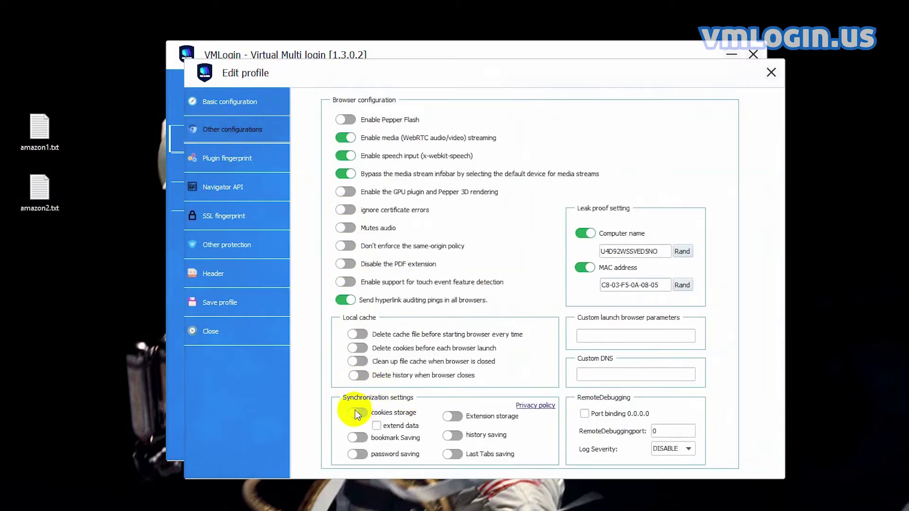
left_click(357, 454)
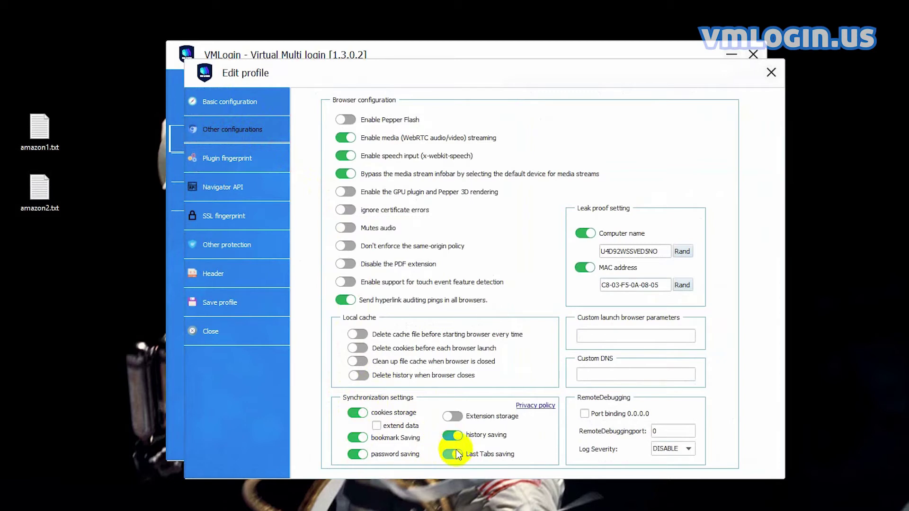
left_click(215, 299)
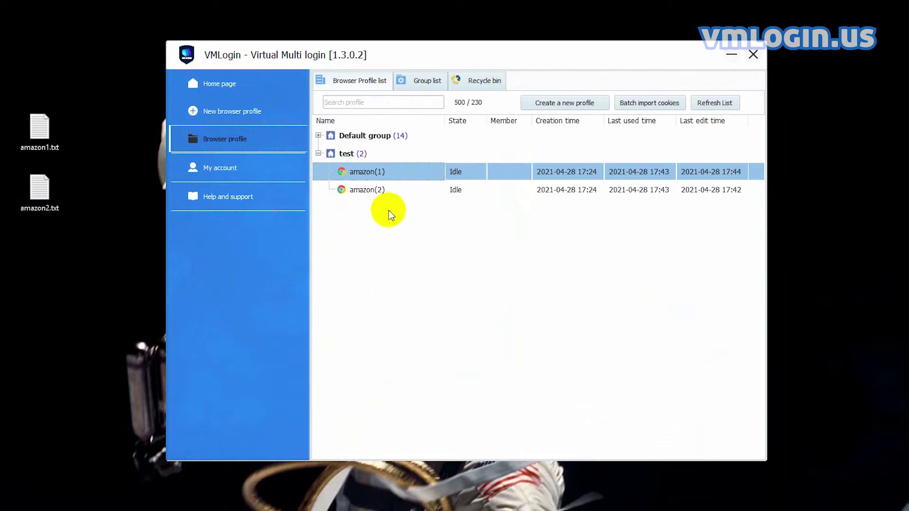
- Turn on bookmark, password and history sync for amazon(2) and save the profile
left_click(366, 191)
right_click(363, 191)
left_click(380, 235)
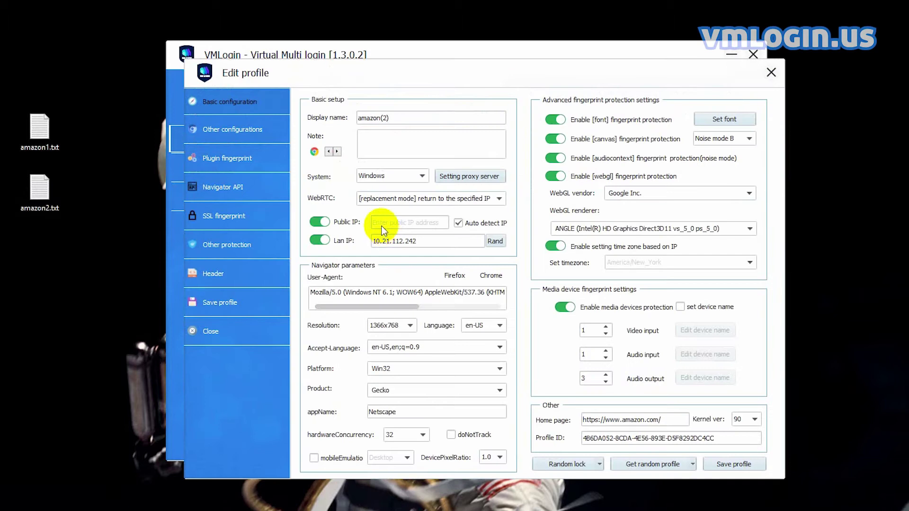
left_click(223, 129)
left_click(359, 413)
left_click(358, 438)
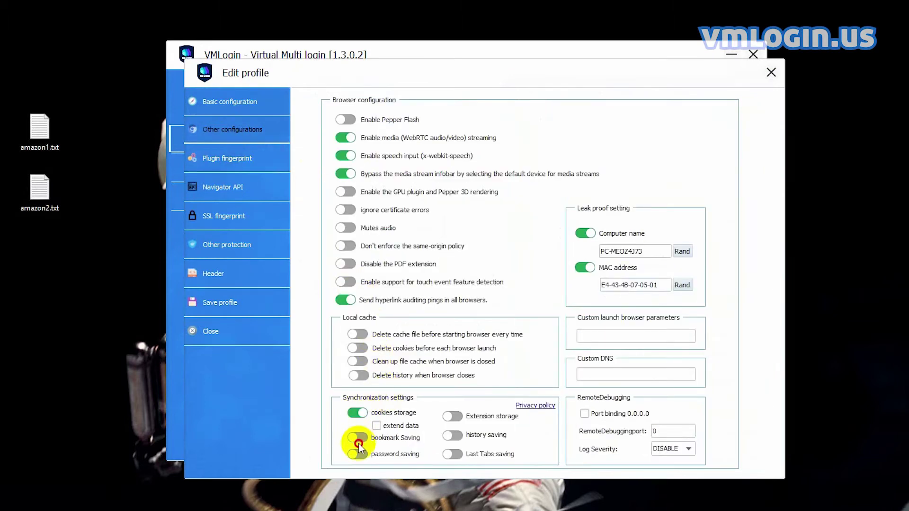
left_click(358, 455)
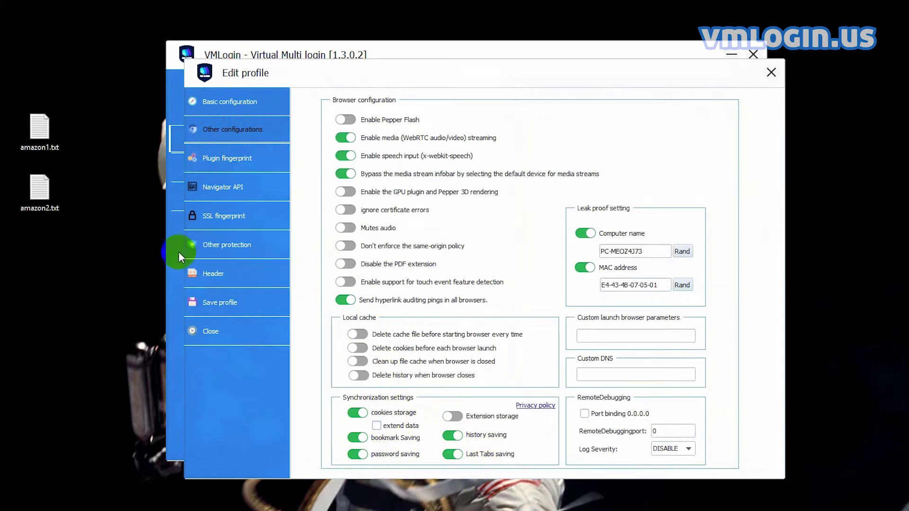
left_click(221, 302)
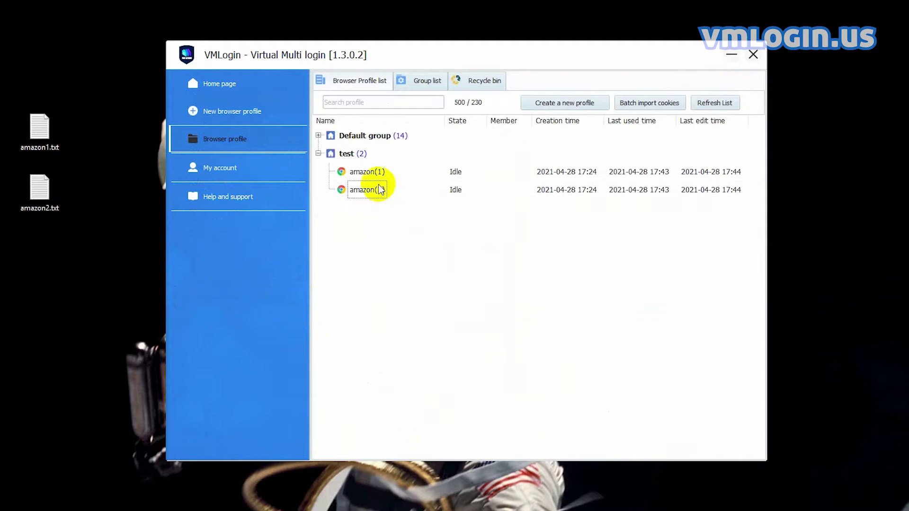
- Export both amazon profiles' cookies to vmcookie.xls and reposition the opened spreadsheet
left_click_drag(370, 177, 381, 191)
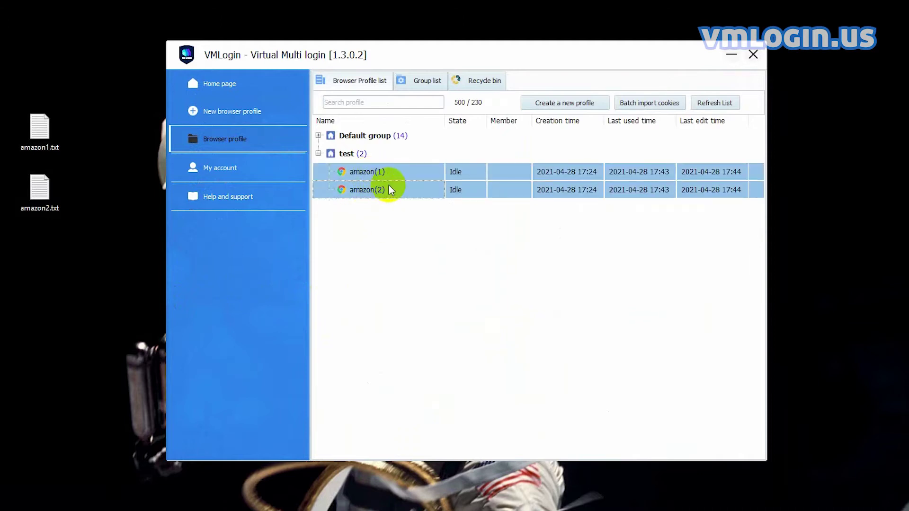
right_click(390, 187)
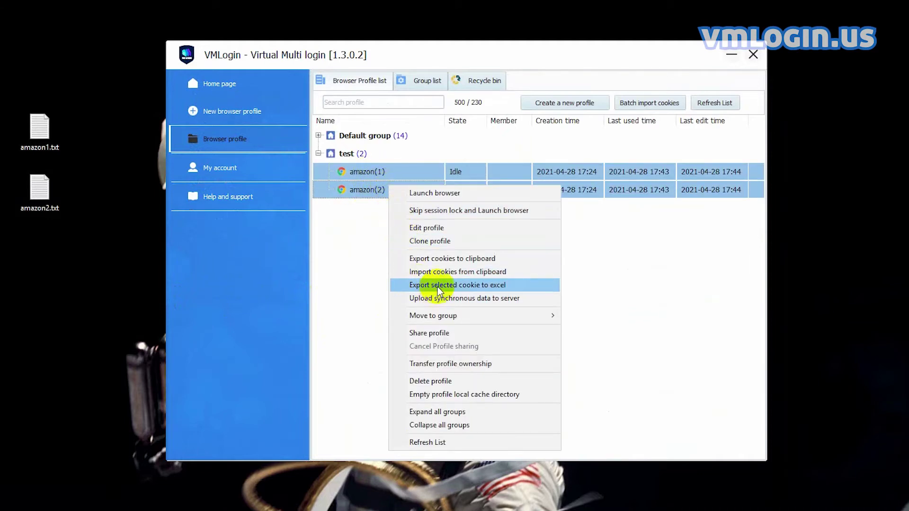
left_click(453, 280)
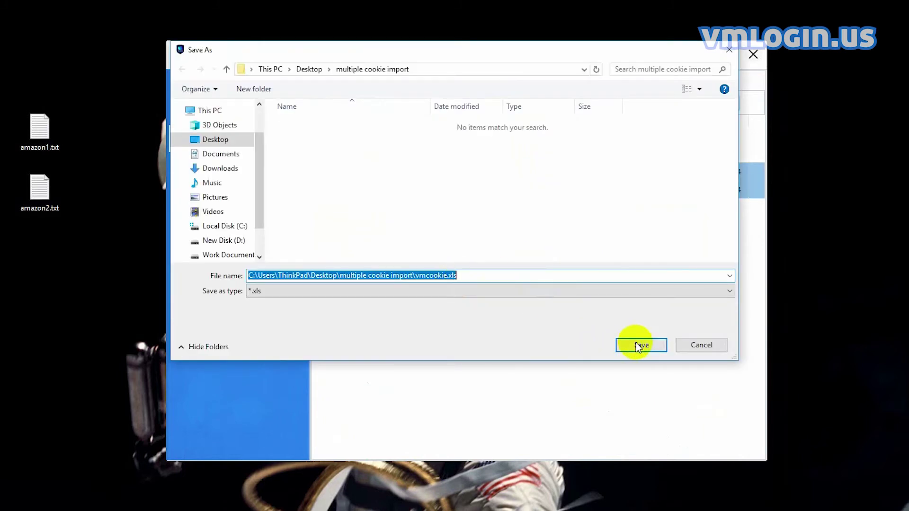
left_click(640, 346)
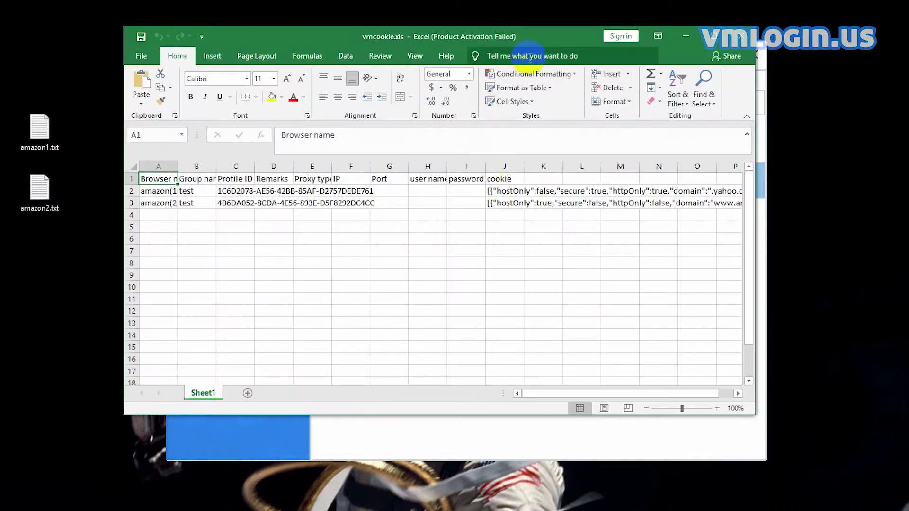
left_click_drag(545, 36, 555, 53)
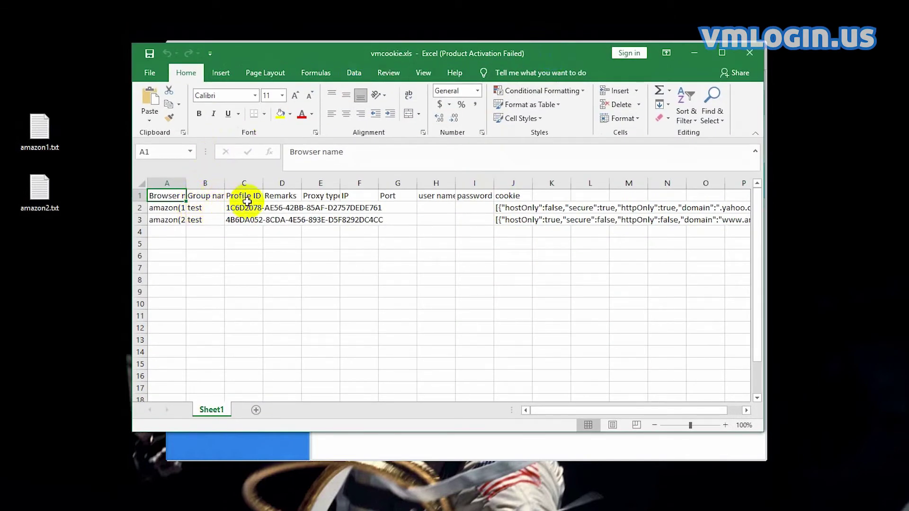
- Set the proxy type to HTTP for amazon(1) and SOCKS5 for amazon(2)
left_click(277, 197)
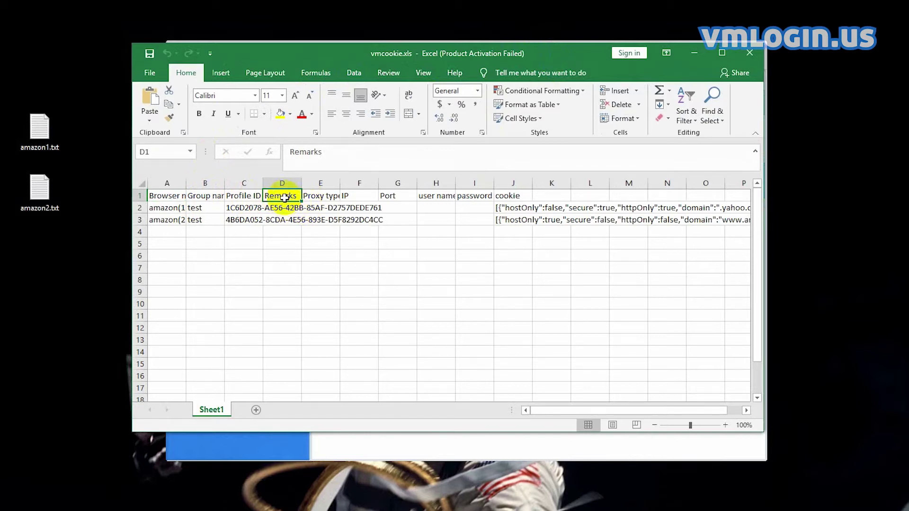
left_click(318, 198)
left_click(322, 213)
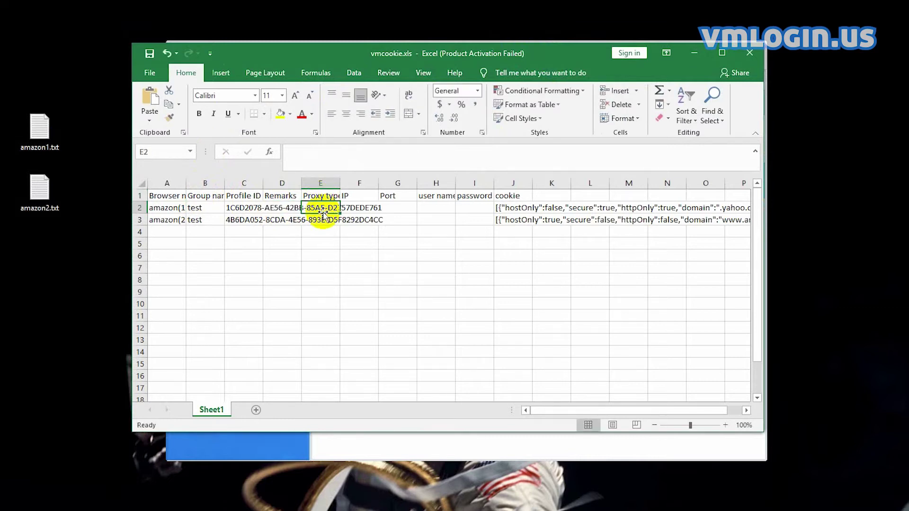
left_click(314, 194)
double_click(322, 209)
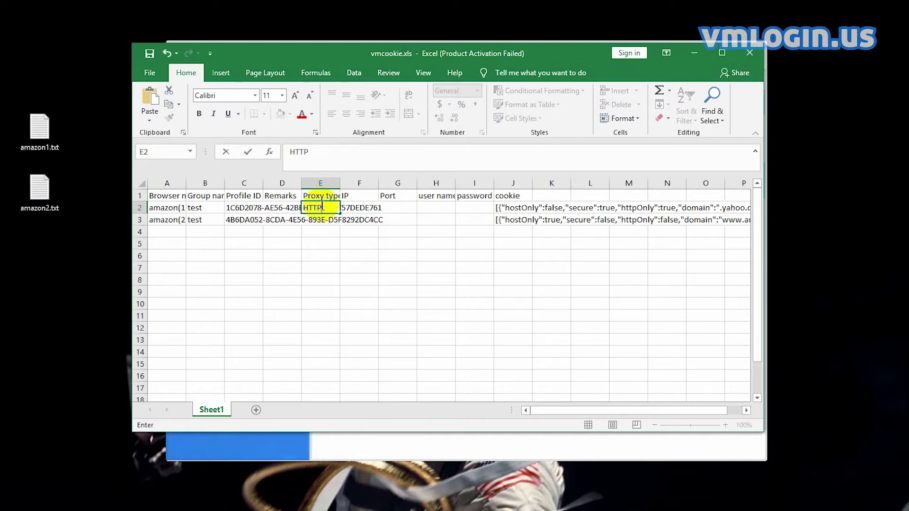
left_click(322, 221)
double_click(324, 222)
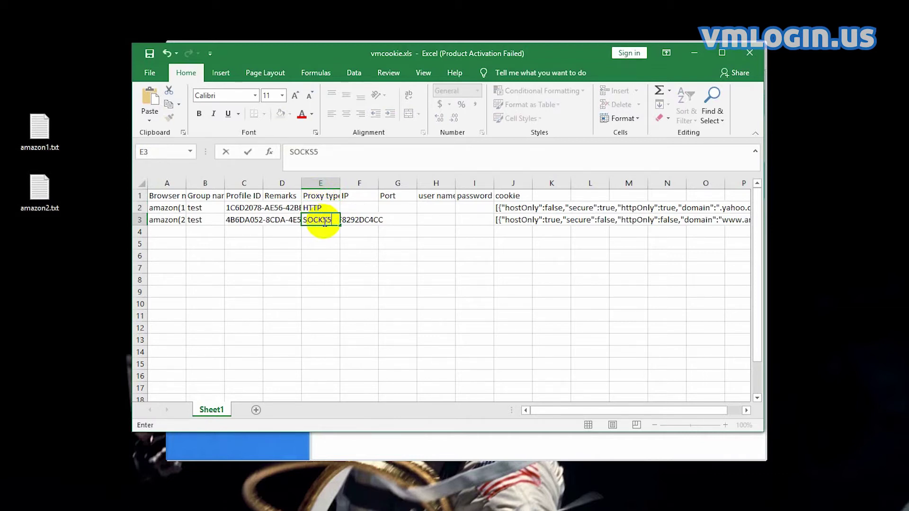
left_click(350, 251)
- Enter proxy IP 127.0.0.1 with ports 24000 and 5000, then check the user name and password columns
left_click(360, 208)
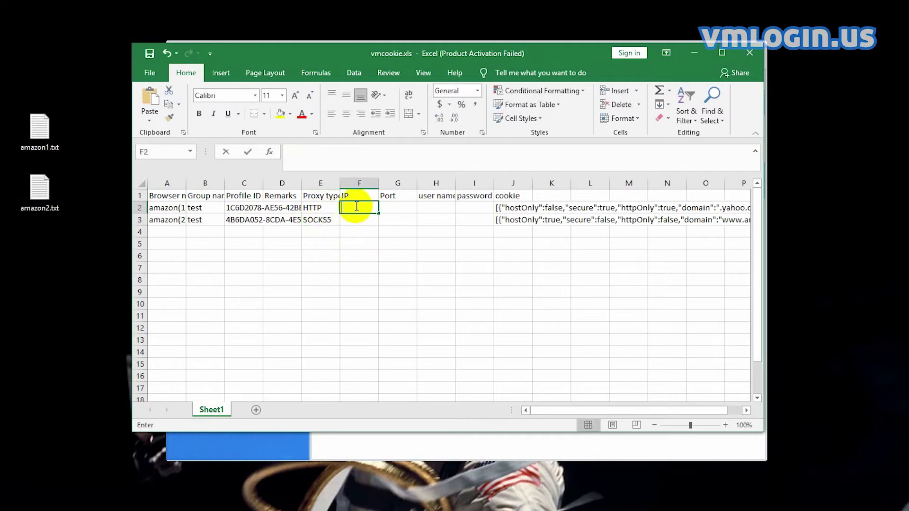
double_click(362, 207)
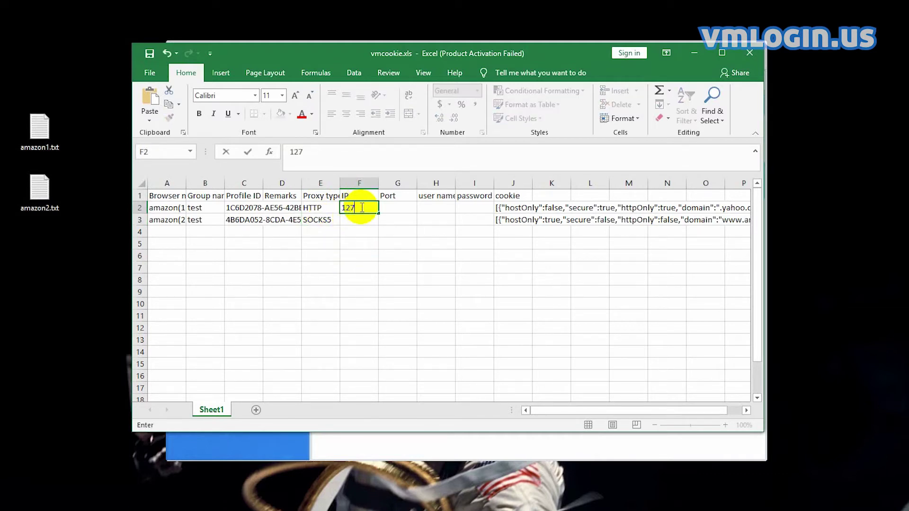
type("127.0.")
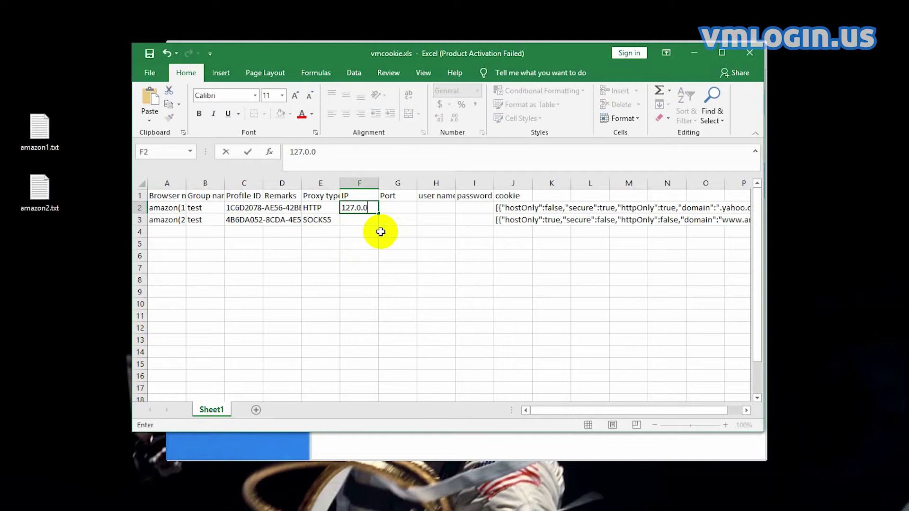
type("0.1")
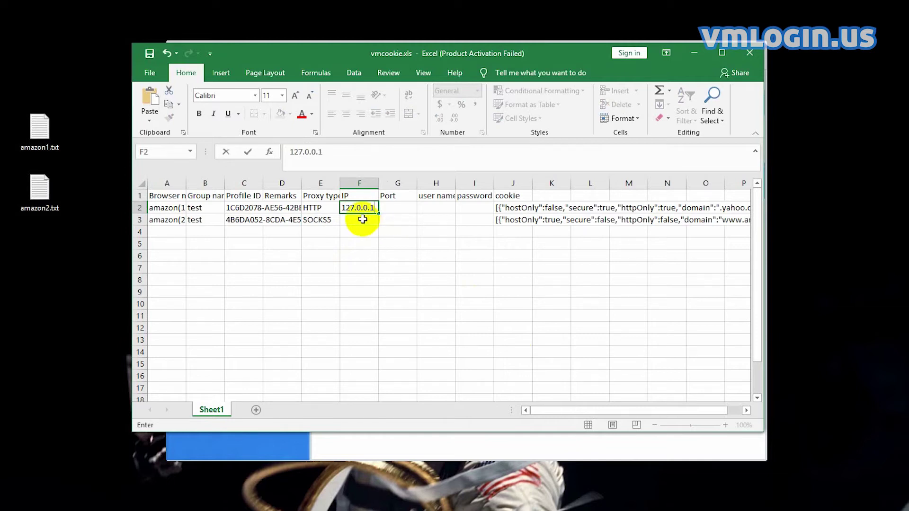
key("Return")
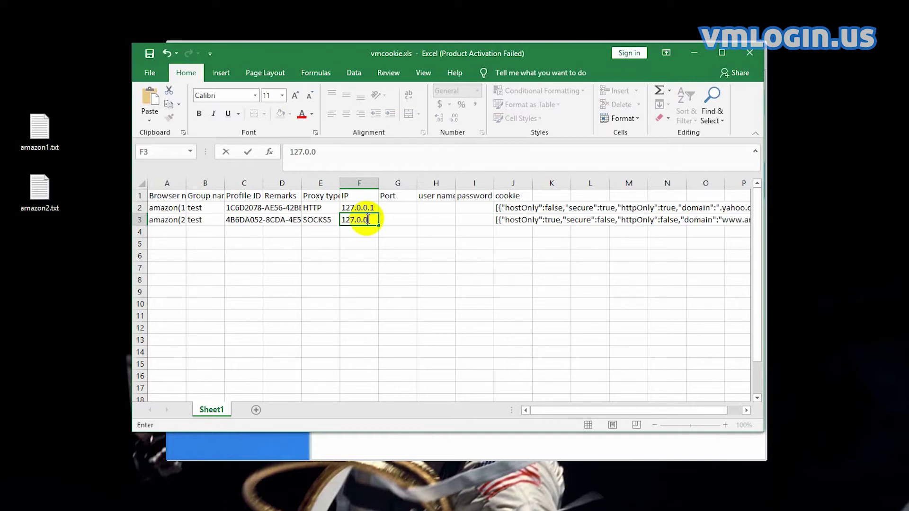
left_click(401, 207)
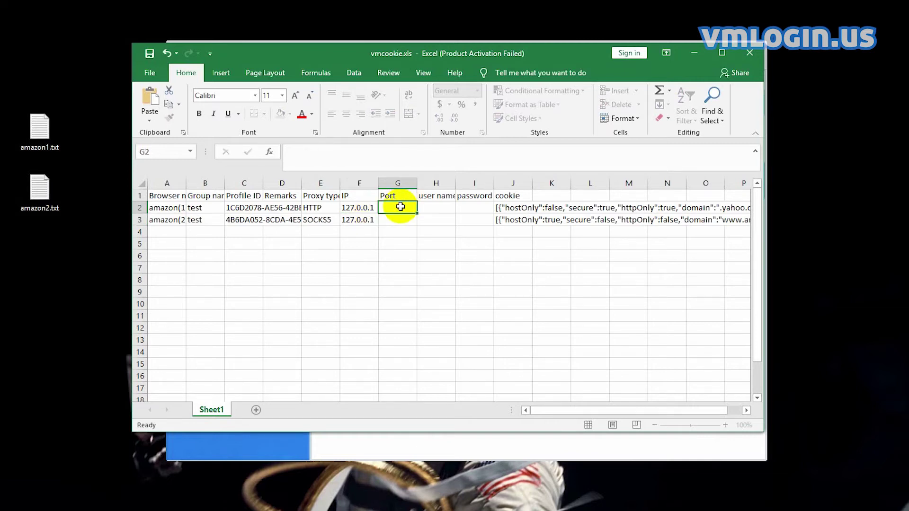
type("24000")
double_click(399, 220)
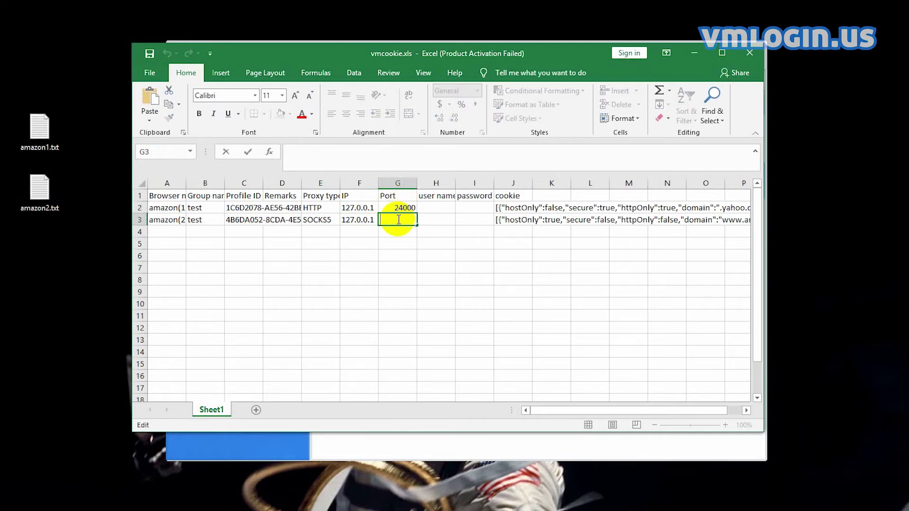
left_click(412, 255)
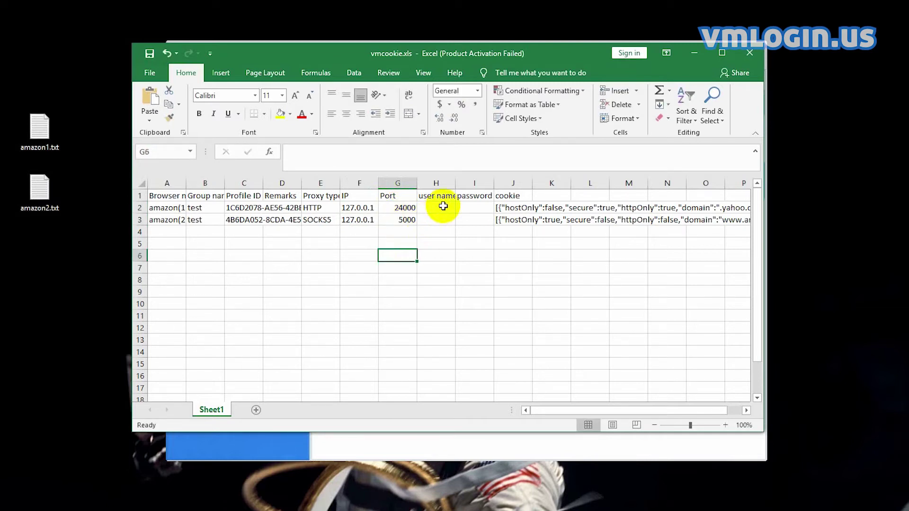
left_click(444, 198)
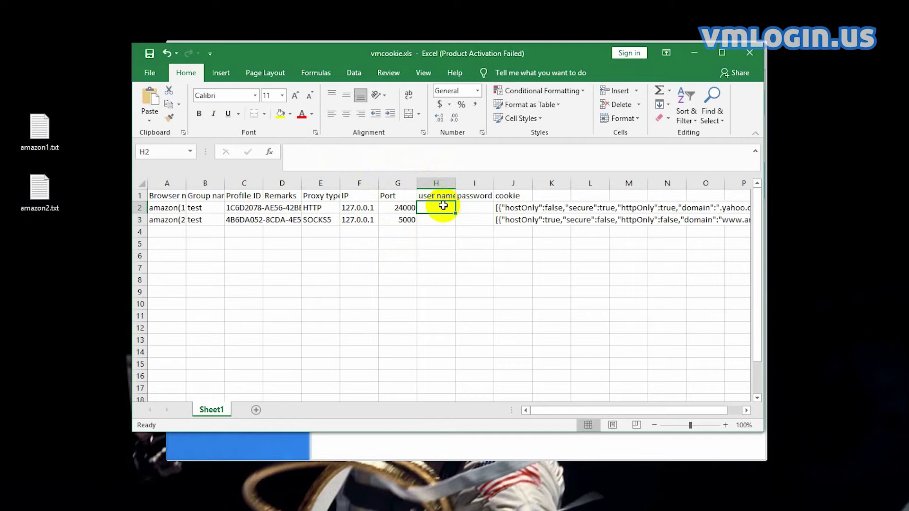
left_click(476, 197)
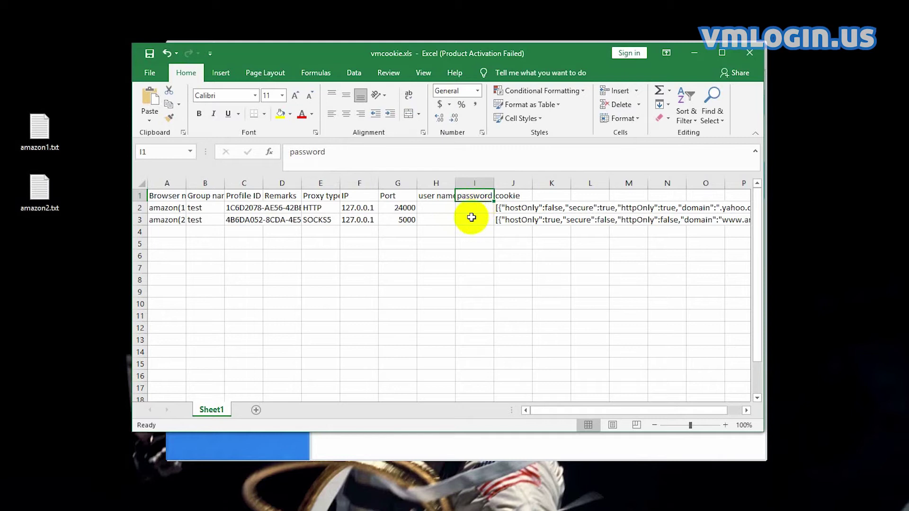
- Clear the old cookie text from cells J2 and J3
left_click(509, 209)
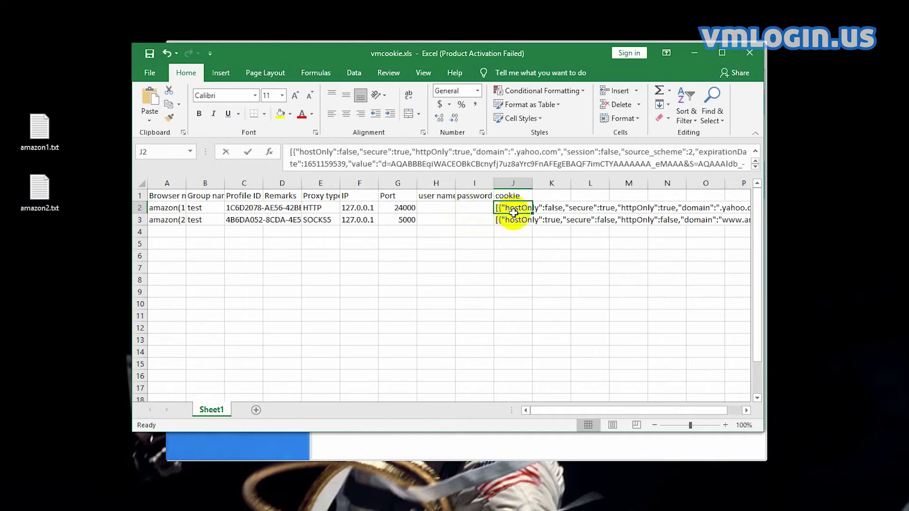
key("BackSpace")
left_click(507, 220)
key("Delete")
left_click(461, 242)
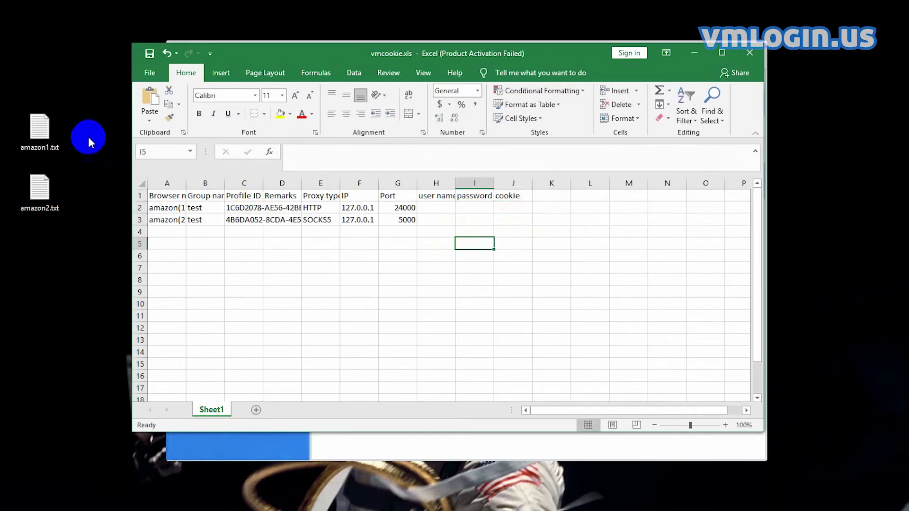
- Copy amazon2.txt's cookie JSON from Notepad and paste it into cell J3
left_click(42, 142)
left_click(40, 189, "ctrl")
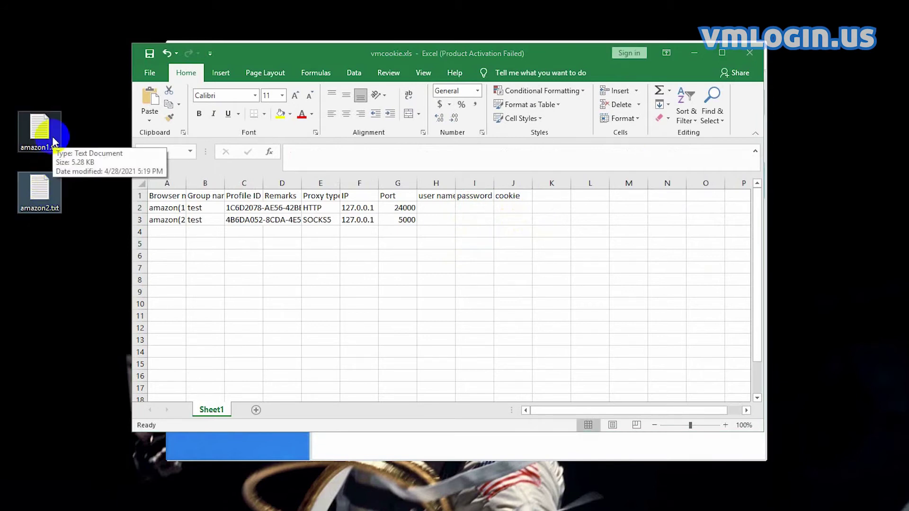
left_click(53, 138)
double_click(50, 183)
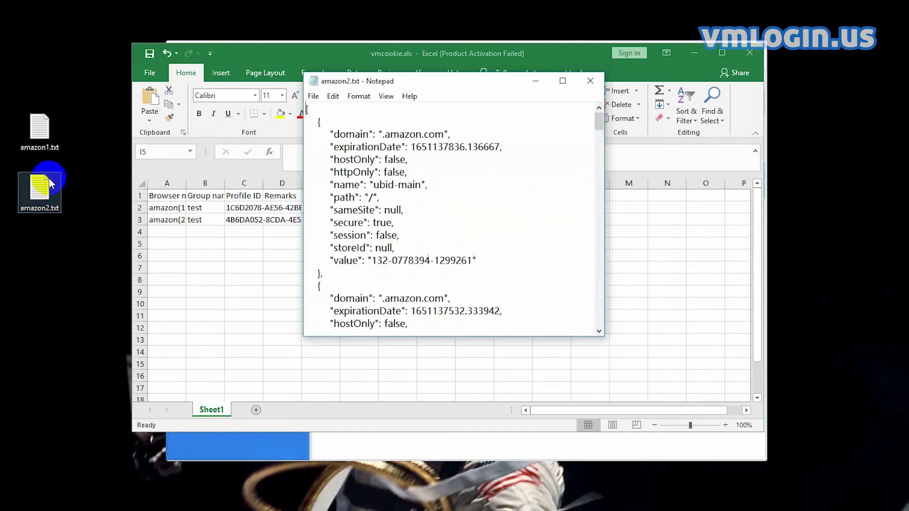
left_click(420, 213)
key("ctrl+a")
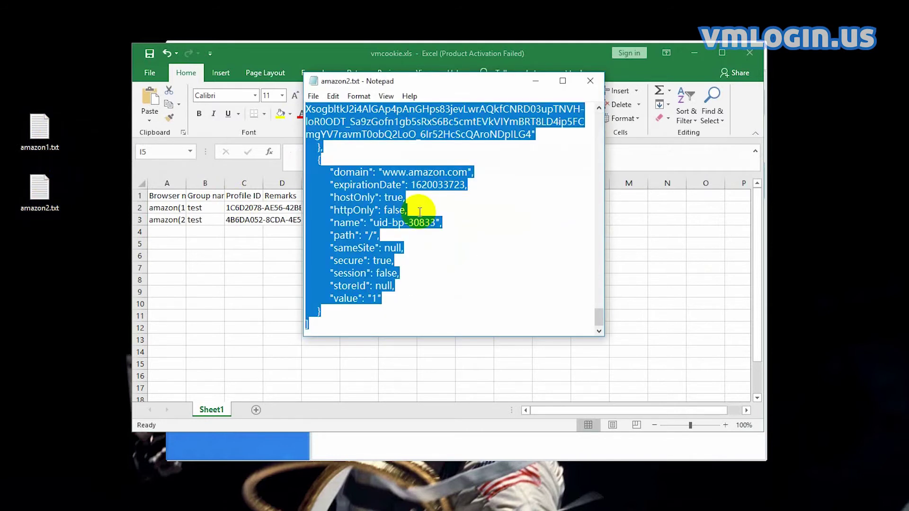
left_click(690, 257)
left_click(515, 221)
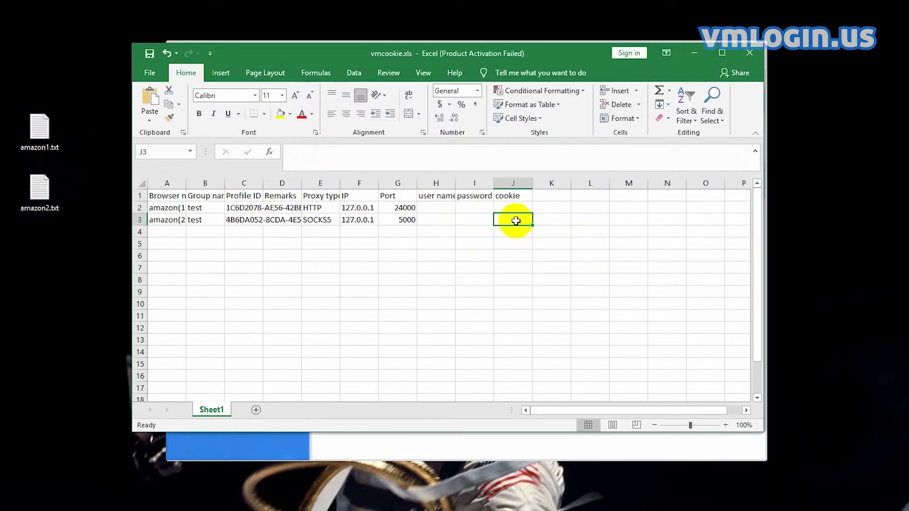
double_click(516, 221)
key("ctrl+v")
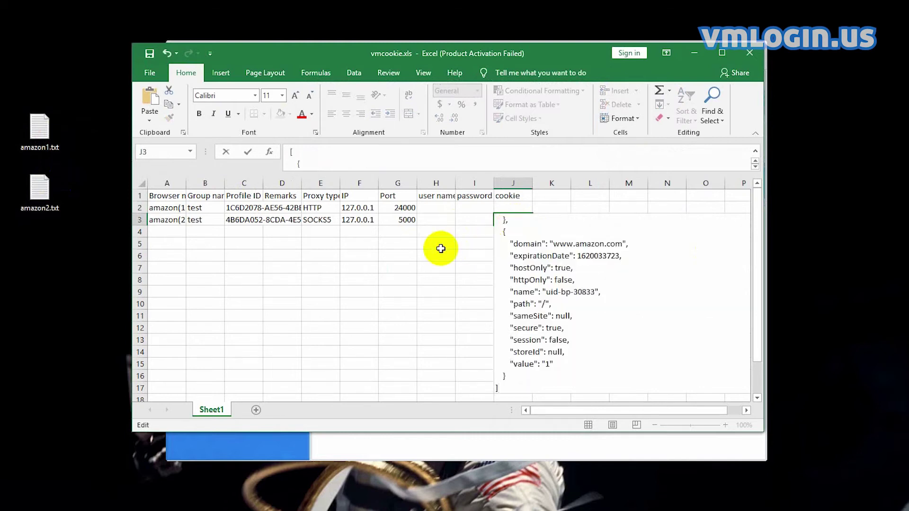
left_click(439, 247)
- Copy amazon1.txt's cookie JSON and paste it into cell J2
left_click(39, 131)
double_click(40, 130)
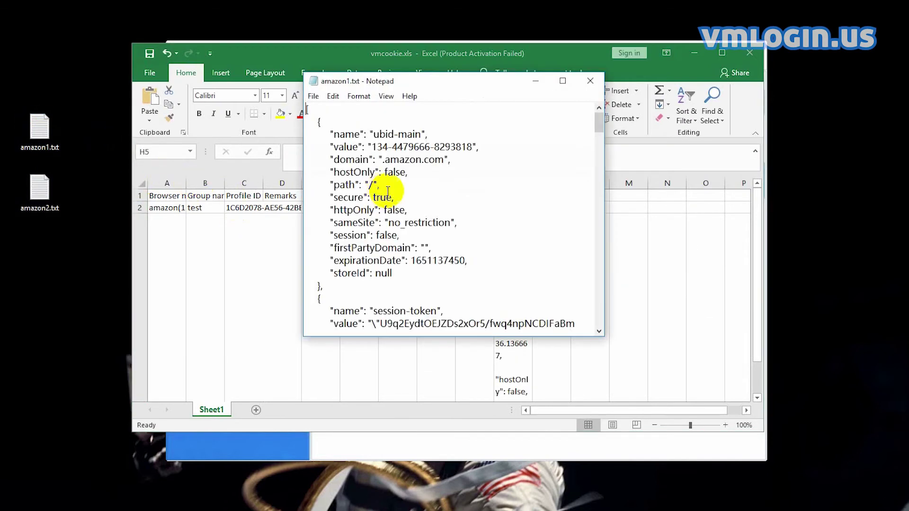
key("ctrl+a")
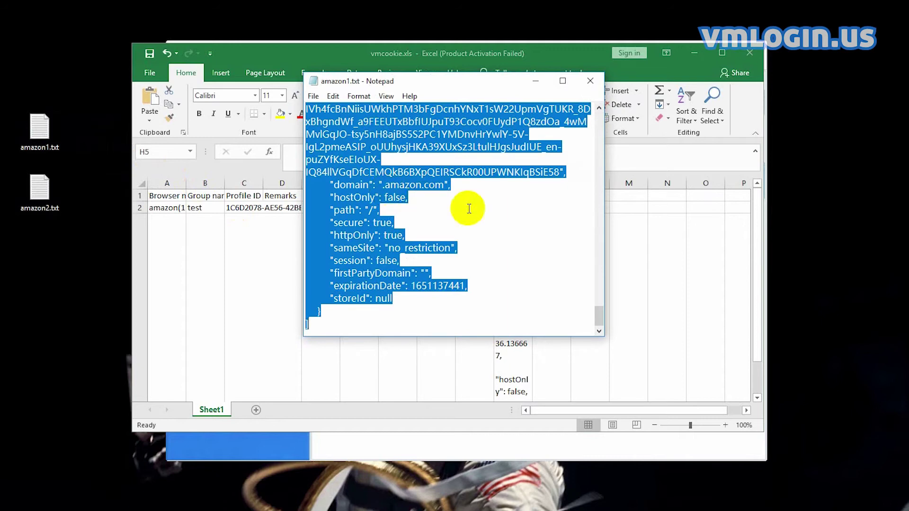
key("alt+Tab")
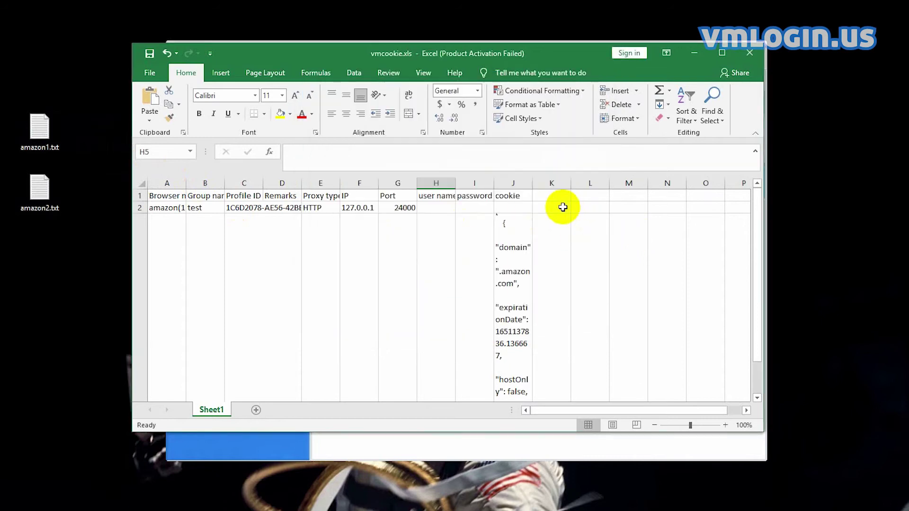
left_click(513, 207)
key("BackSpace")
key("ctrl+v")
left_click(443, 249)
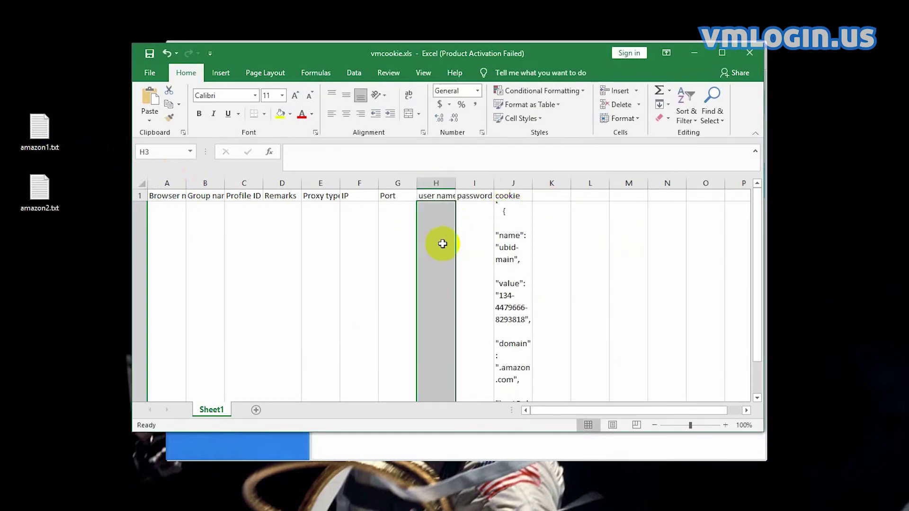
- Close vmcookie.xls saving the changes, and close both amazon text files
left_click(747, 54)
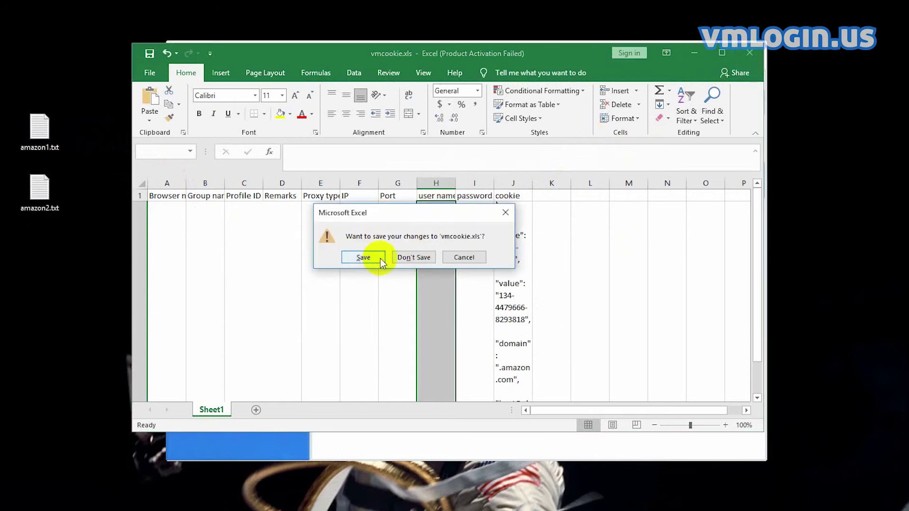
left_click(362, 258)
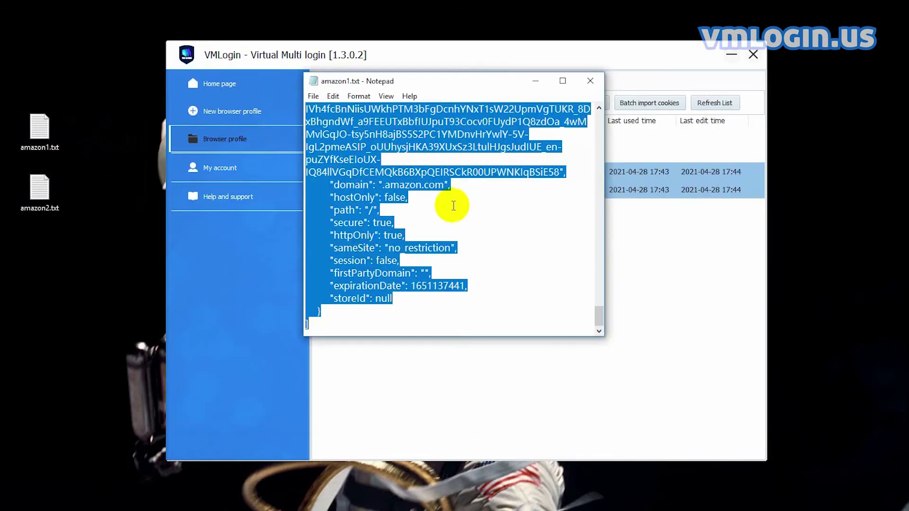
left_click(589, 82)
left_click(597, 84)
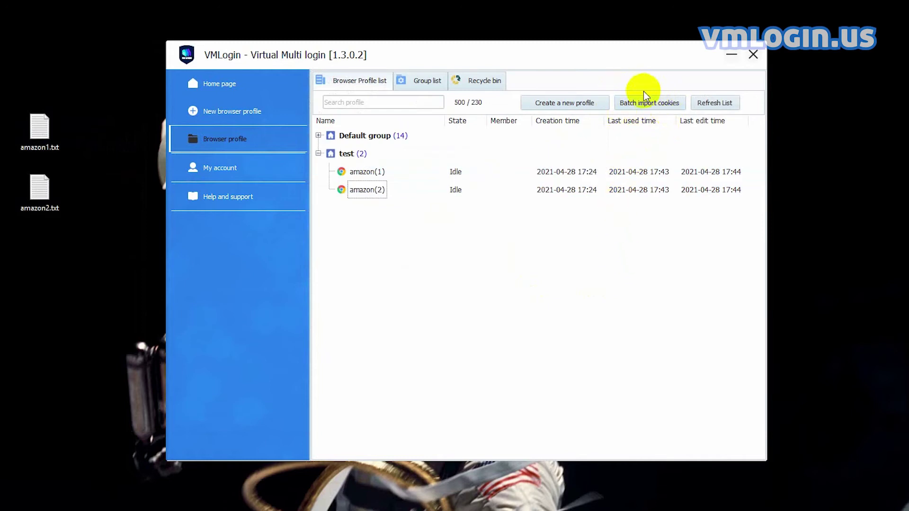
- Batch import cookies from vmcookie.xls, overriding the profiles' proxy settings
left_click(660, 104)
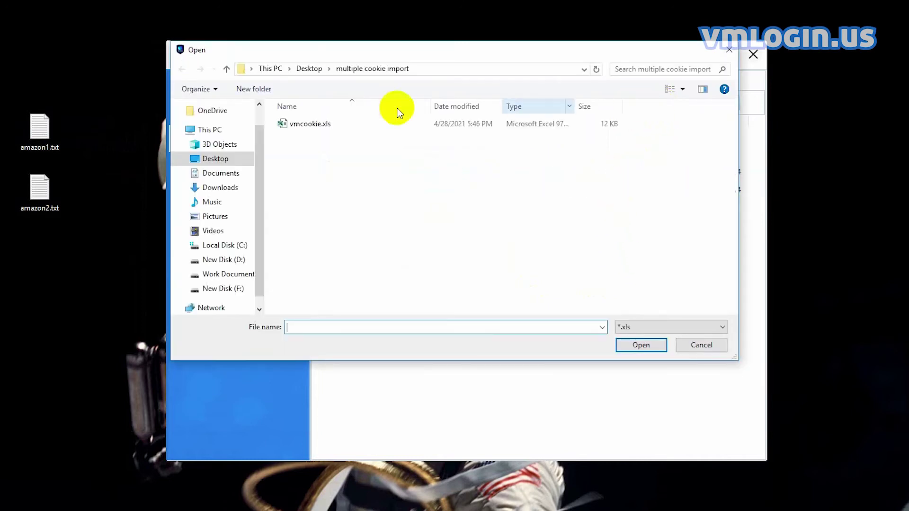
left_click(325, 124)
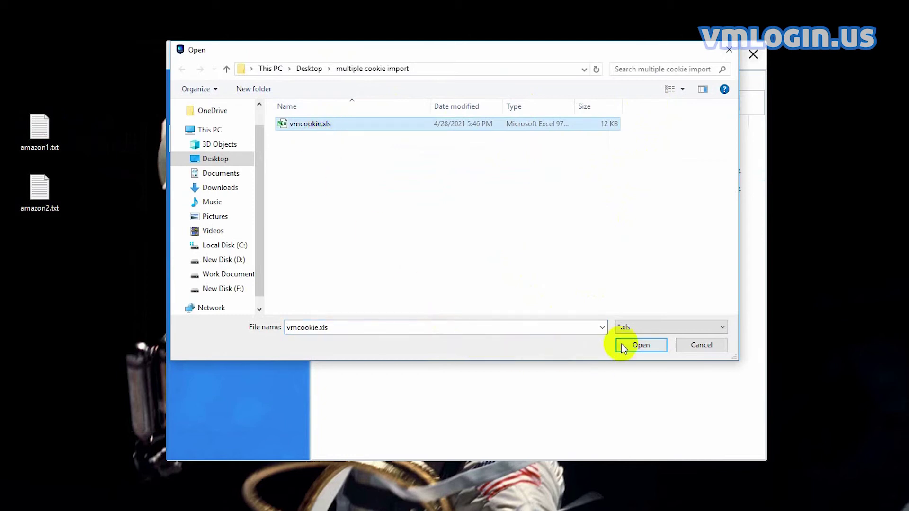
left_click(647, 347)
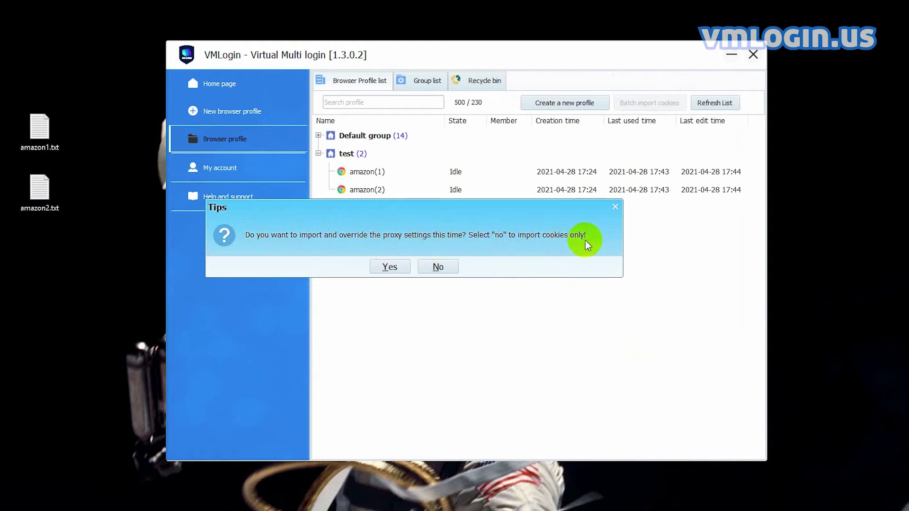
left_click(390, 268)
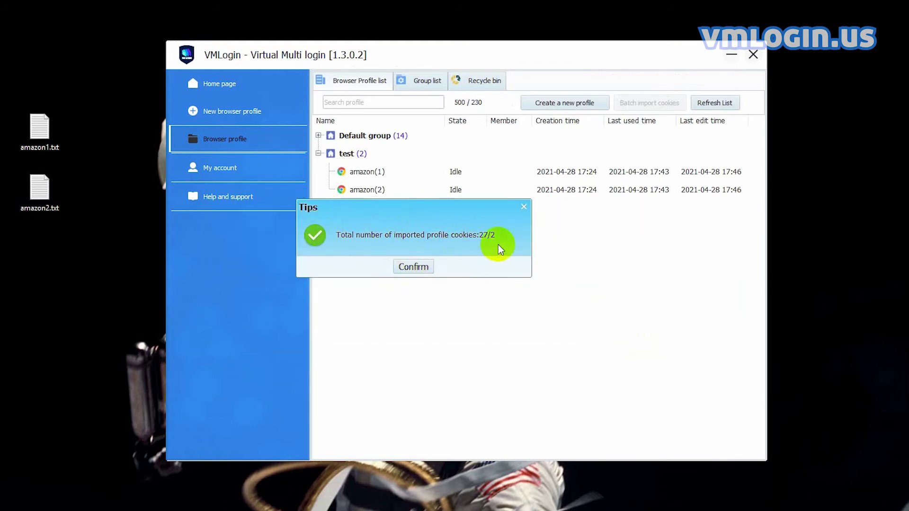
- Acknowledge the import result and check amazon(1)'s imported proxy settings
left_click(413, 267)
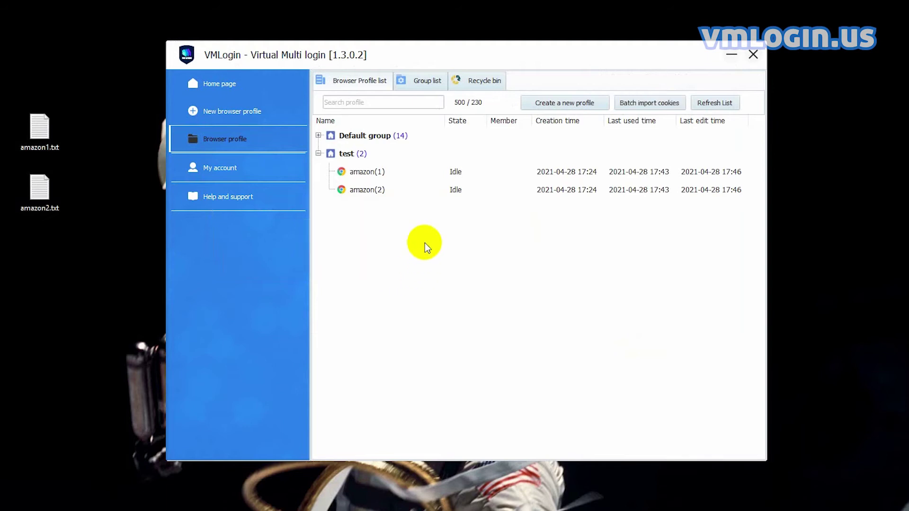
right_click(368, 178)
left_click(377, 216)
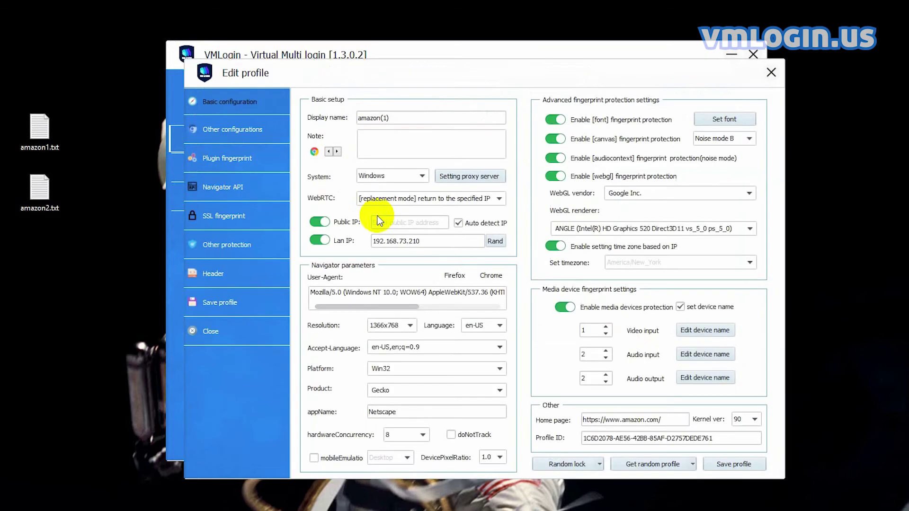
left_click(466, 179)
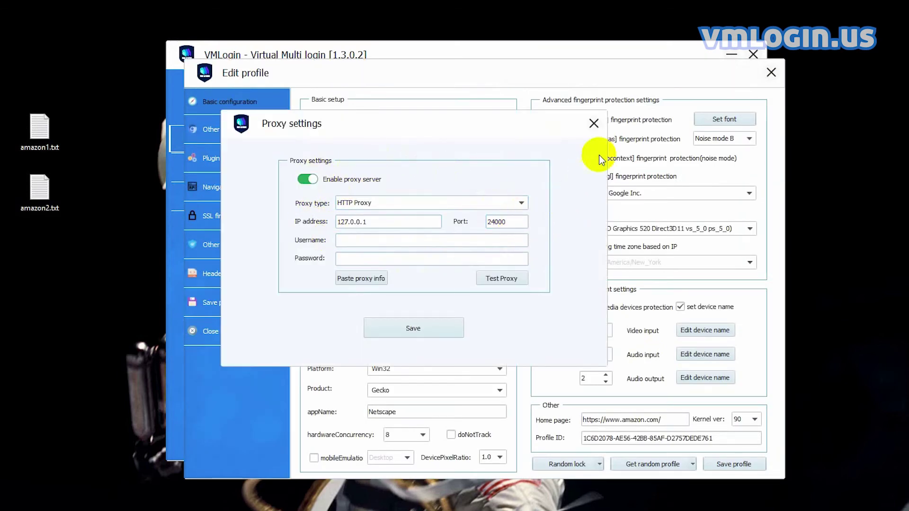
left_click(593, 124)
left_click(763, 78)
- Review and save amazon(2)'s imported proxy settings, then close its profile editor
left_click(406, 191)
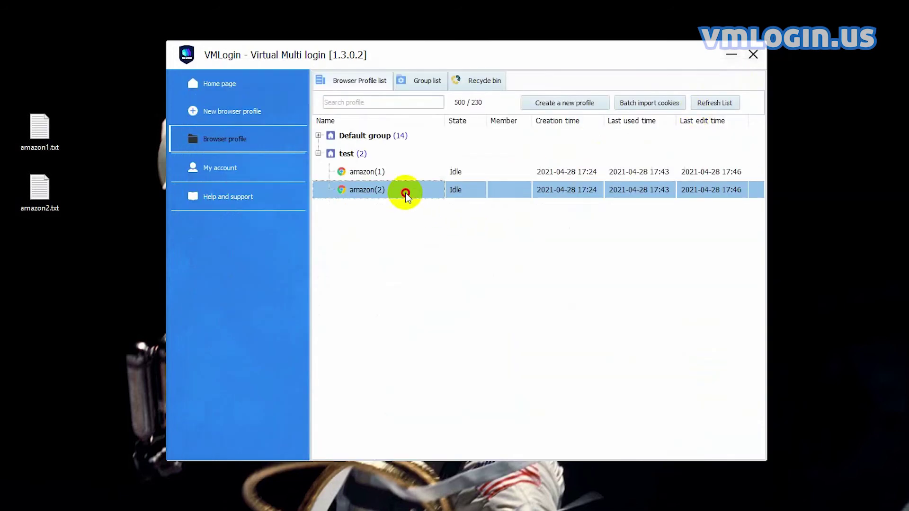
right_click(406, 192)
left_click(430, 236)
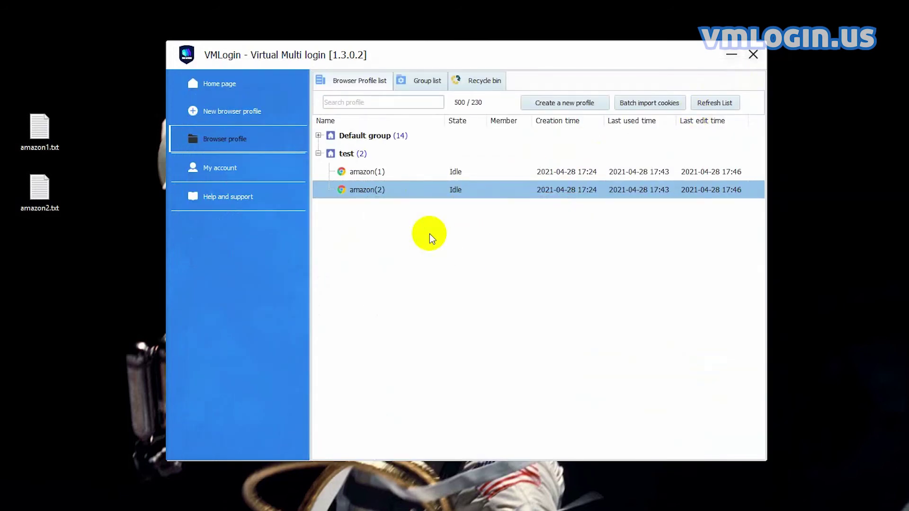
left_click(458, 185)
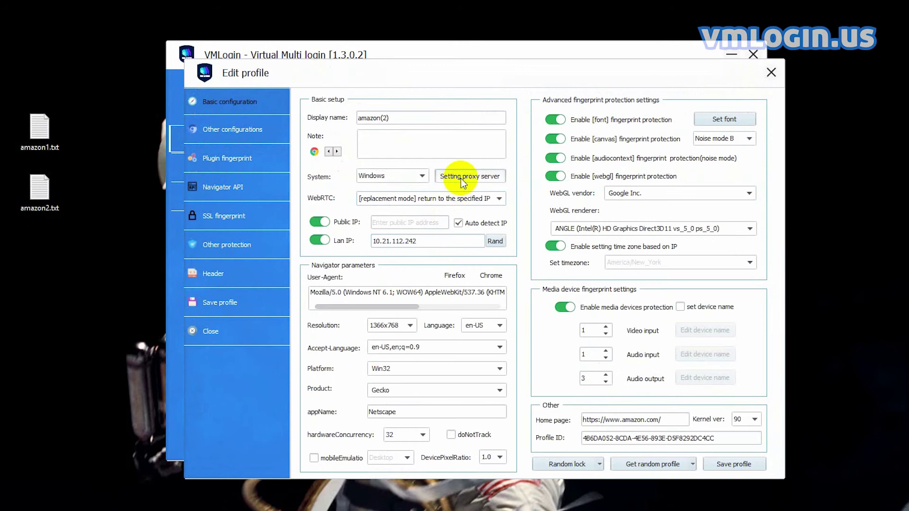
left_click(462, 180)
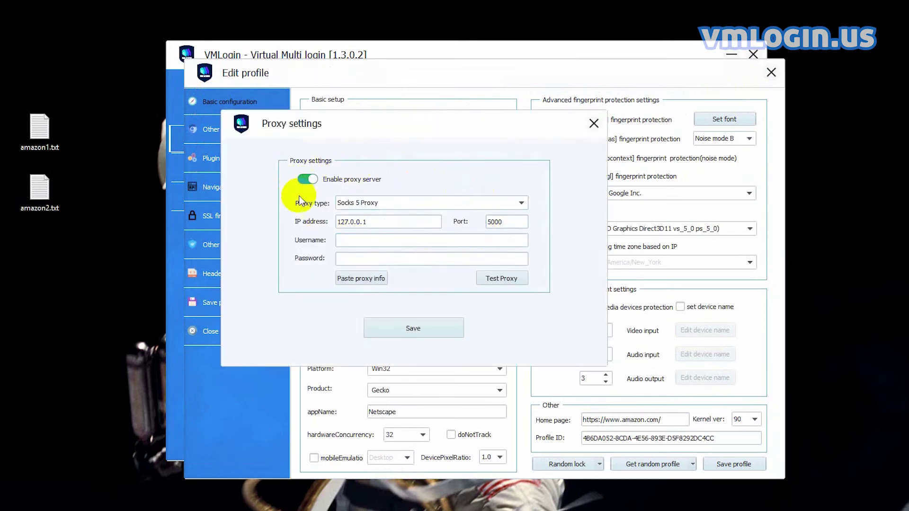
left_click(466, 238)
left_click(432, 329)
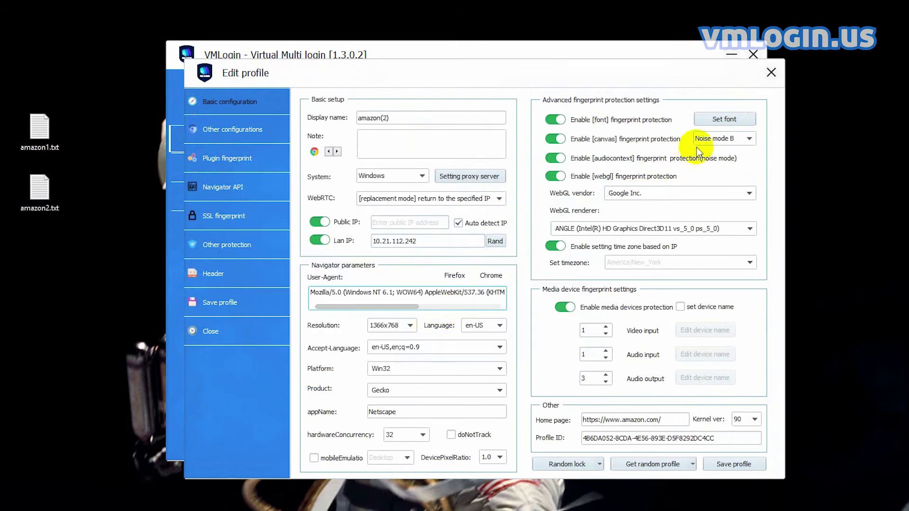
left_click(770, 74)
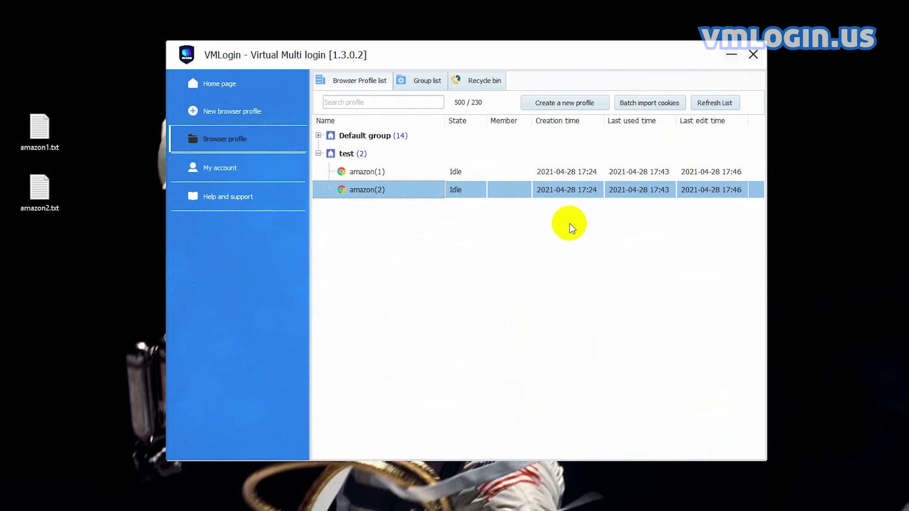
- Select amazon(1) and amazon(2) together and bring up their actions menu
left_click(369, 173)
left_click(374, 191, "ctrl")
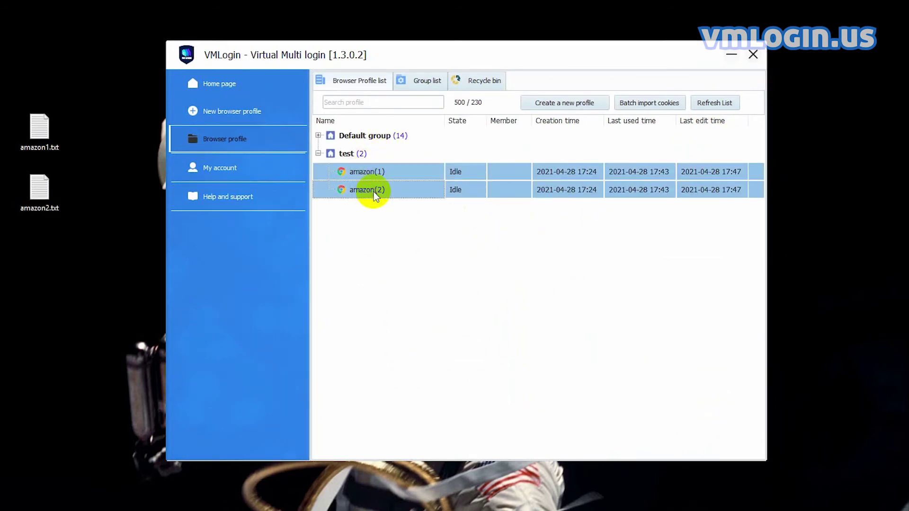
right_click(400, 180)
- Launch both amazon profiles and view amazon(1)'s signed-in Amazon account page
left_click(433, 187)
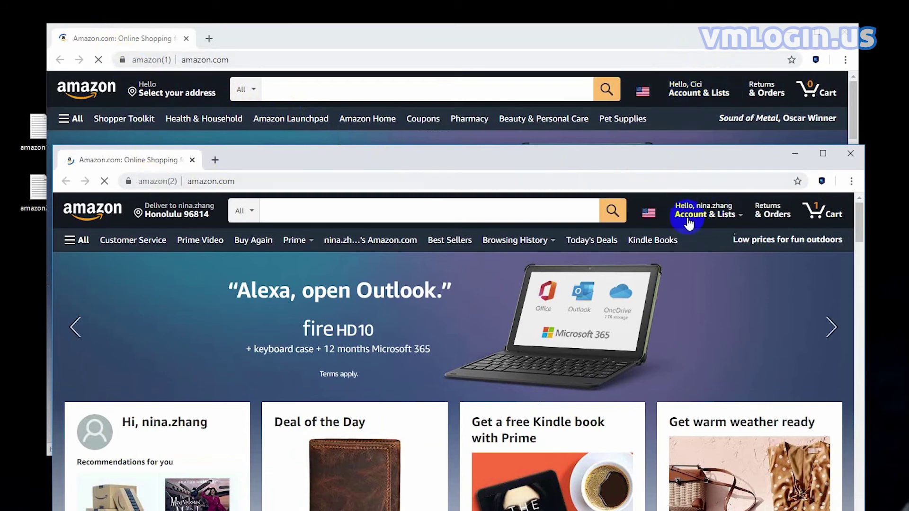
left_click(689, 95)
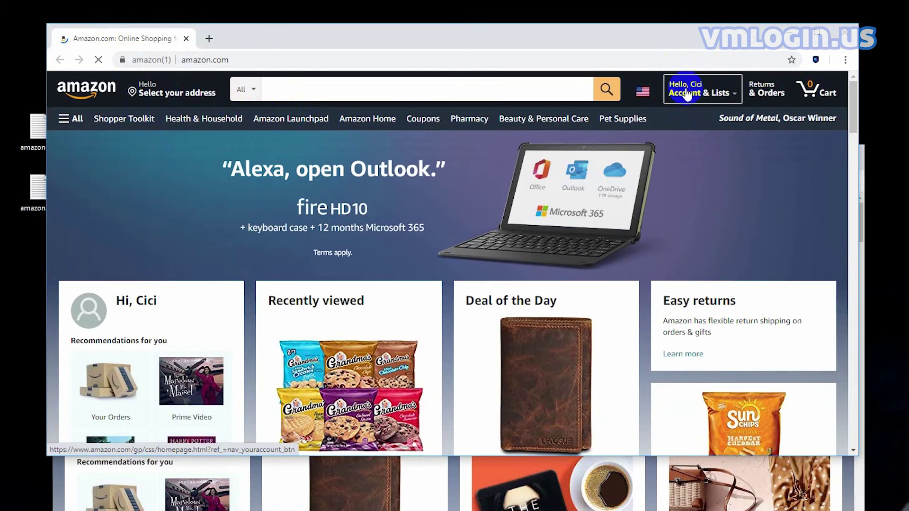
left_click(687, 94)
scroll(477, 150, "down", 3)
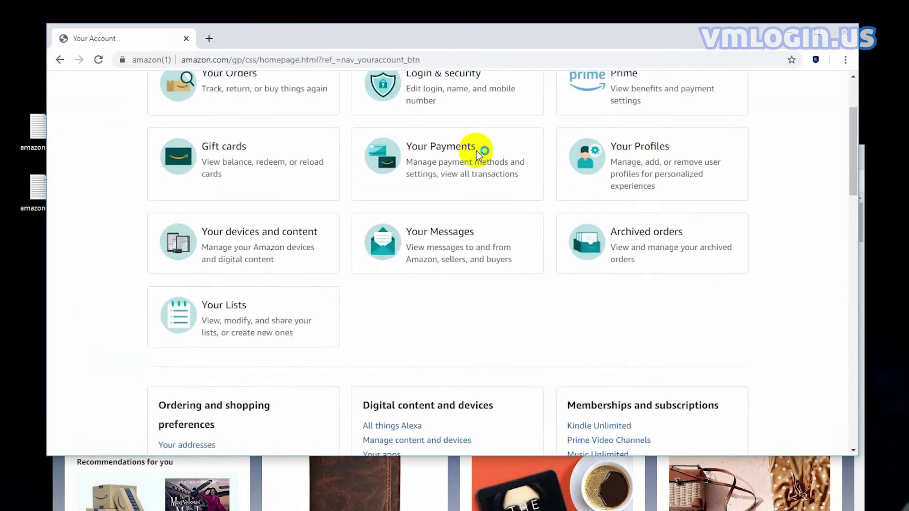
scroll(476, 152, "down", 1)
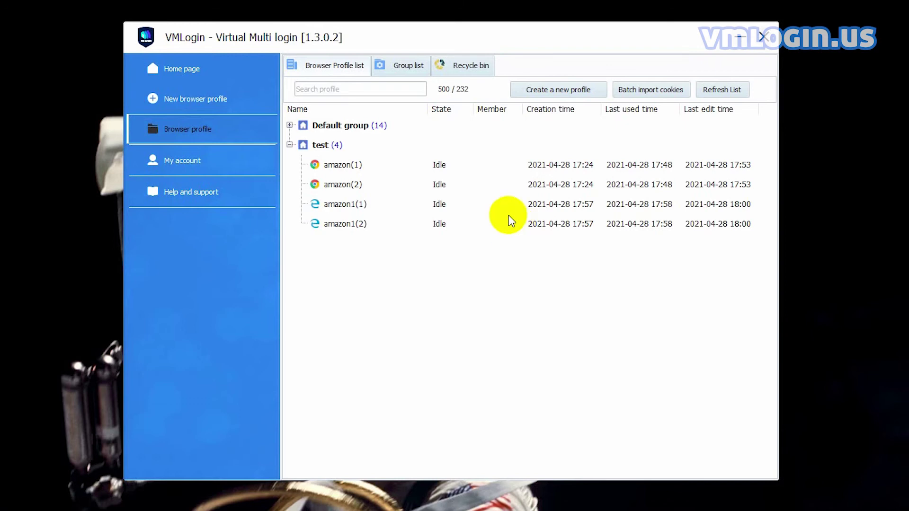
- Select amazon1(1) and amazon1(2) and save their cookies as vmcookie.xls
left_click(335, 208)
left_click(345, 230, "ctrl")
right_click(377, 221)
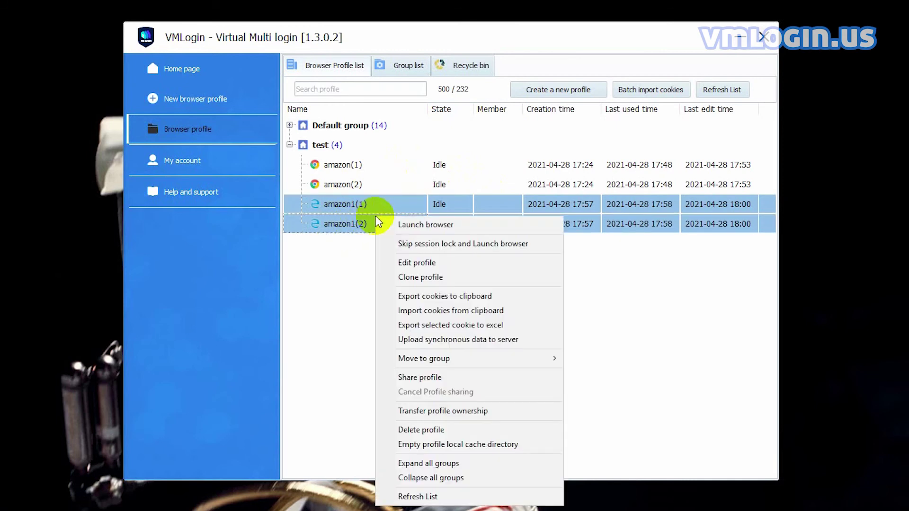
left_click(418, 326)
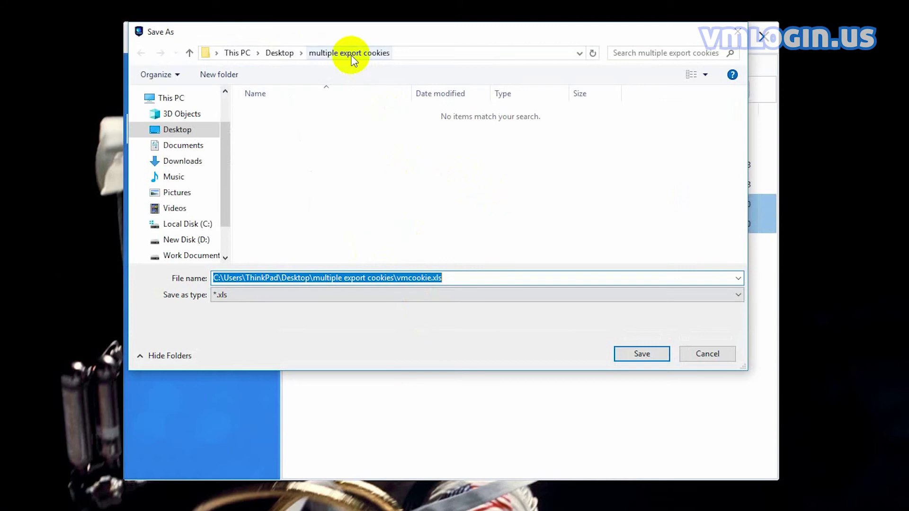
left_click(635, 356)
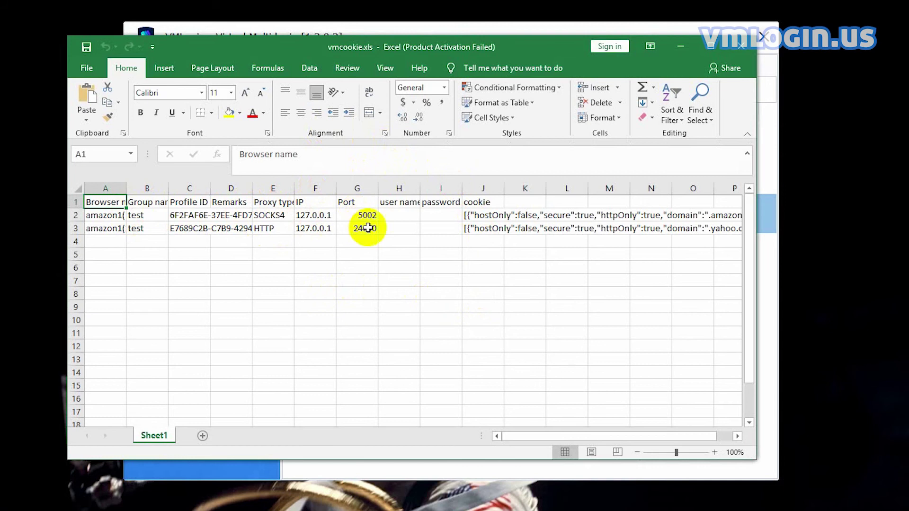
- Select cell J2 in vmcookie.xls and copy its amazon.com cookie JSON
left_click(408, 270)
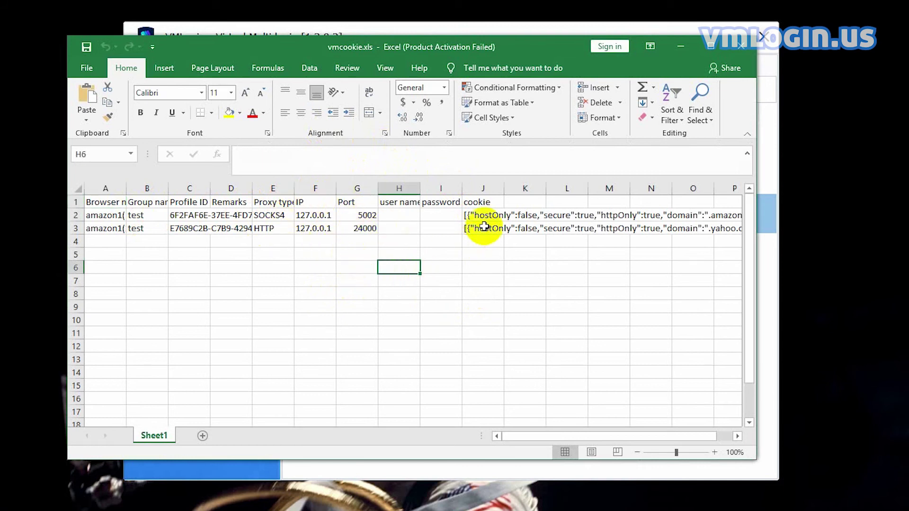
left_click(484, 216)
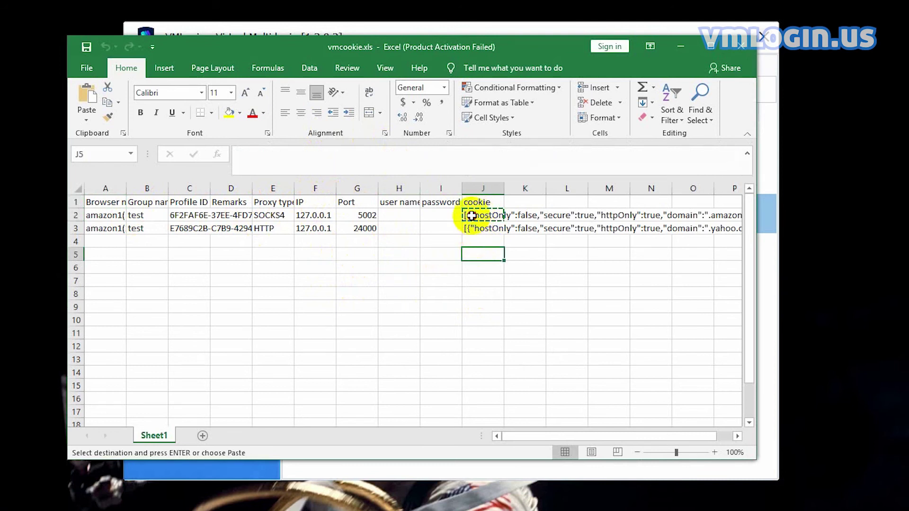
right_click(473, 220)
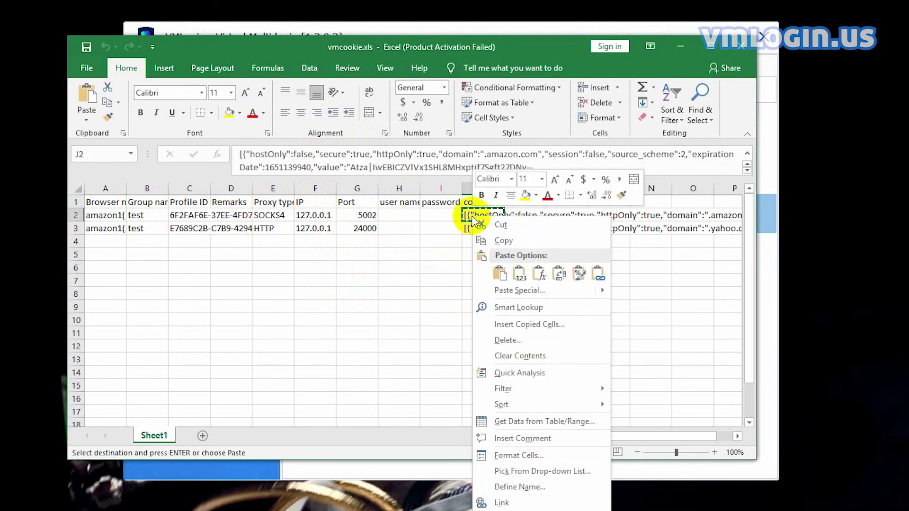
left_click(490, 241)
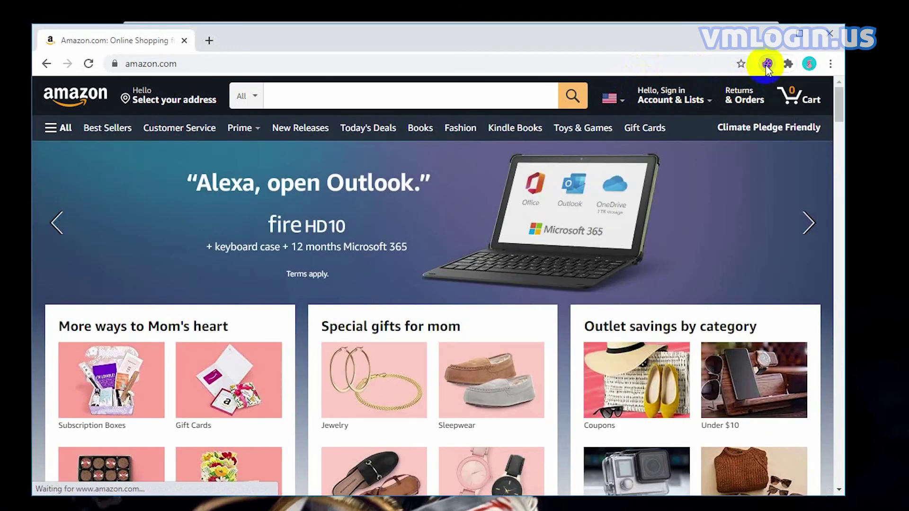
- Paste the copied cookie JSON into Chrome's Cookie Editor and import it
left_click(767, 64)
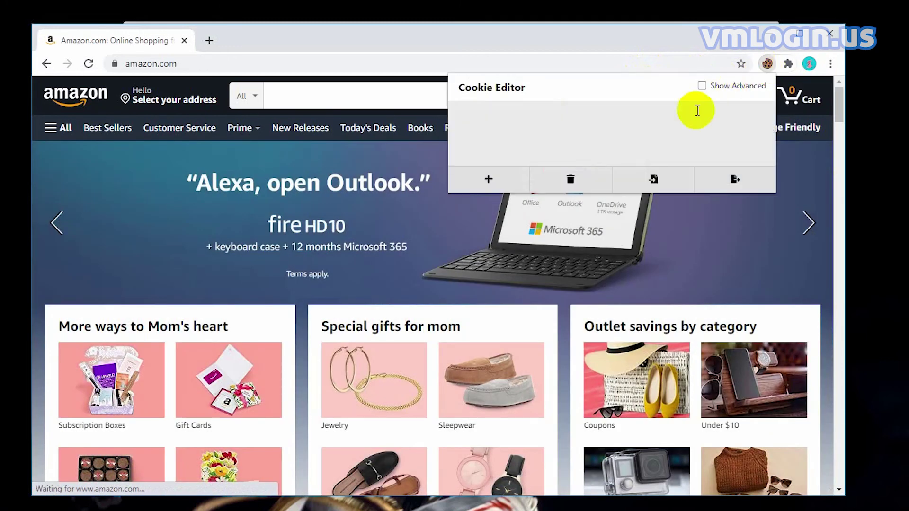
left_click(658, 382)
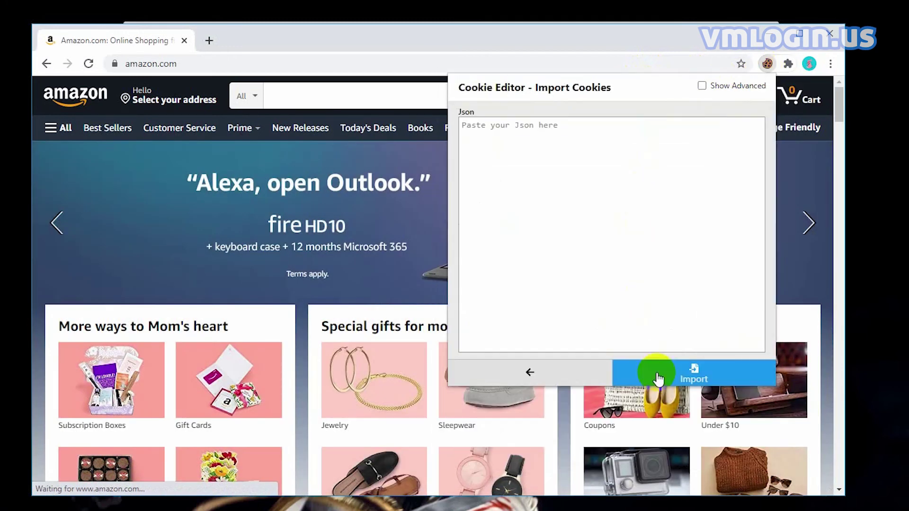
left_click(507, 134)
key("ctrl+v")
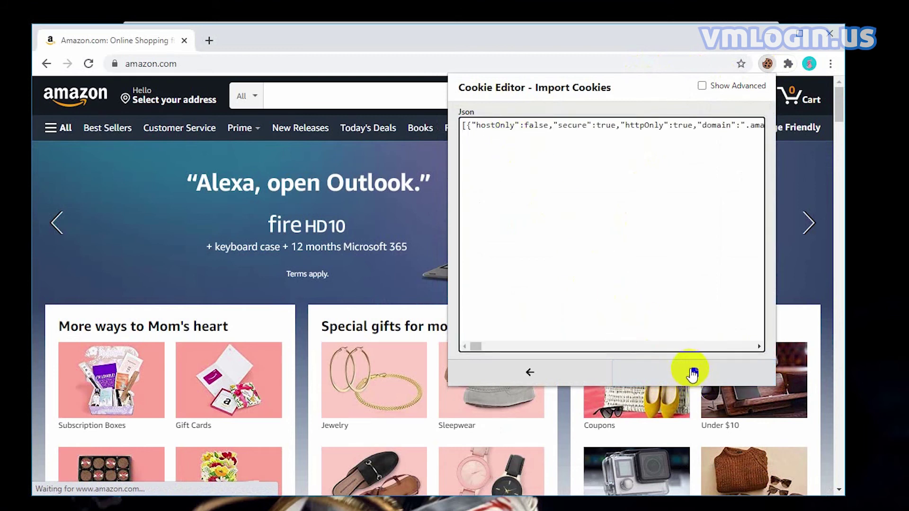
left_click(692, 373)
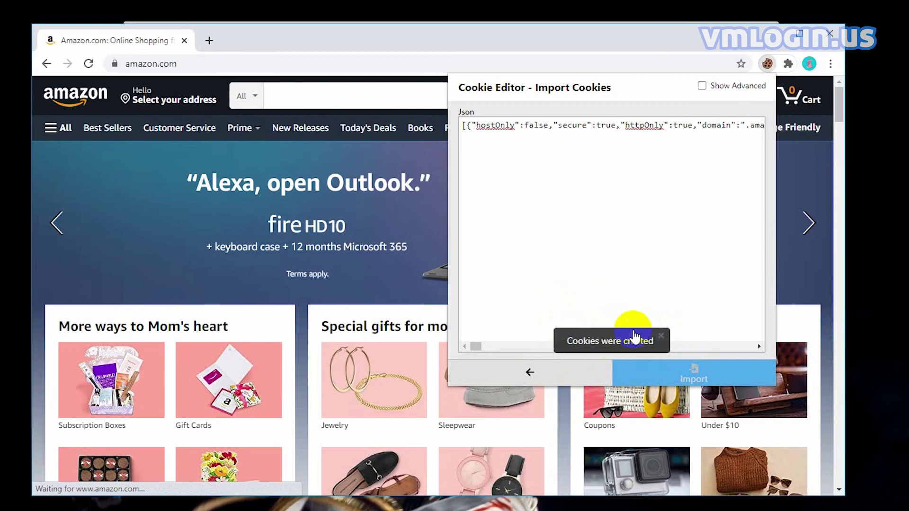
- Reload Amazon signed in, check the Account & Lists page, then close Chrome
left_click(94, 65)
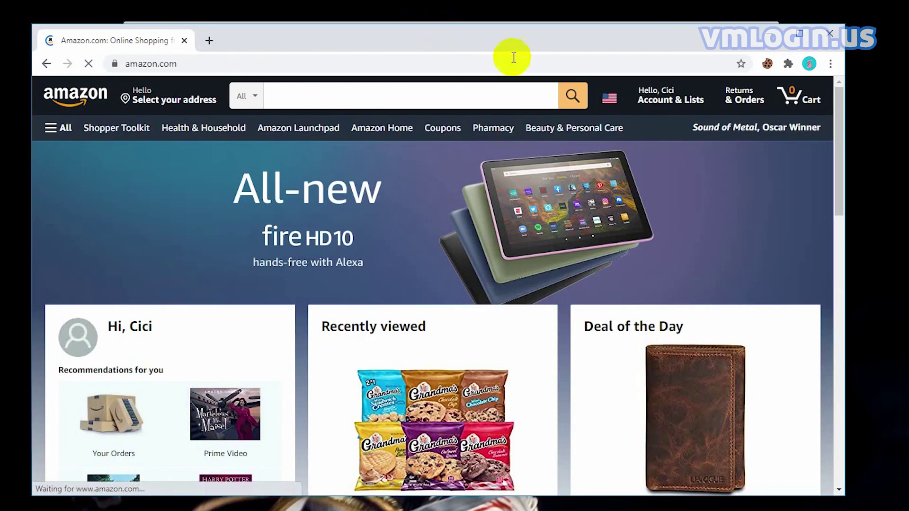
left_click(670, 109)
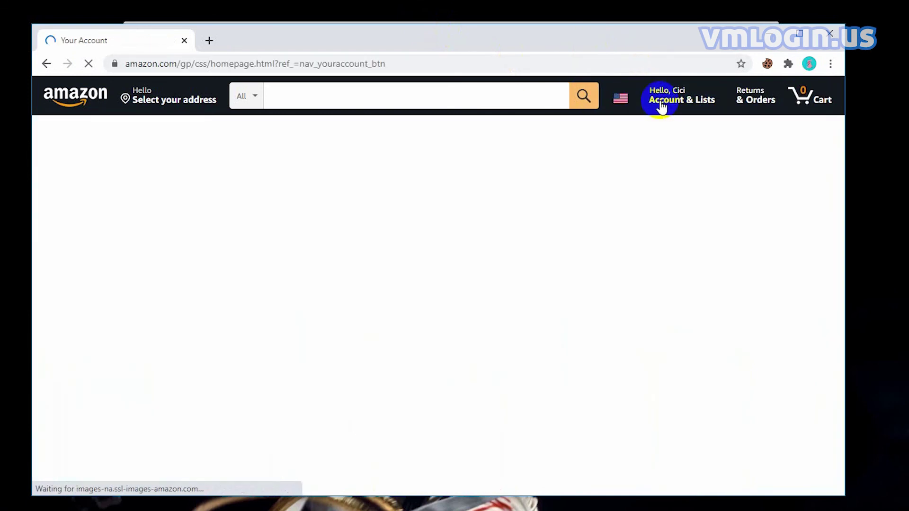
scroll(588, 130, "down", 5)
scroll(587, 130, "down", 15)
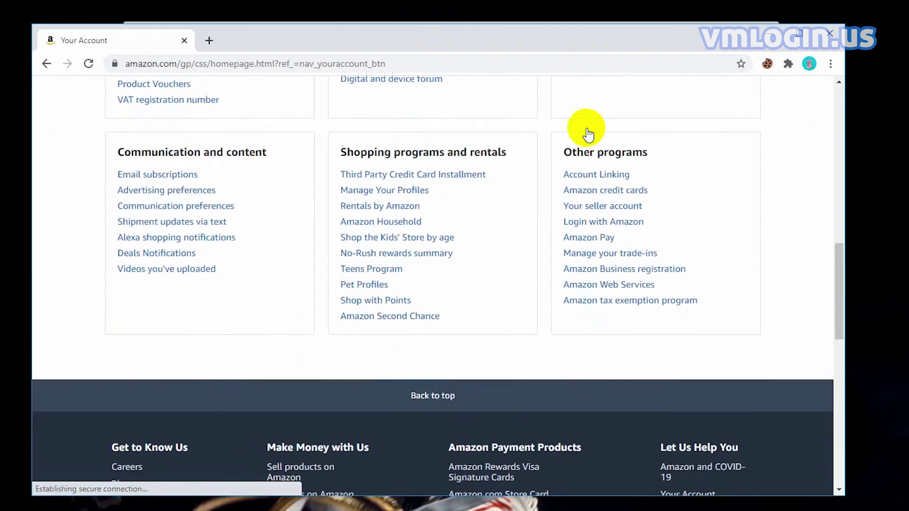
left_click(829, 36)
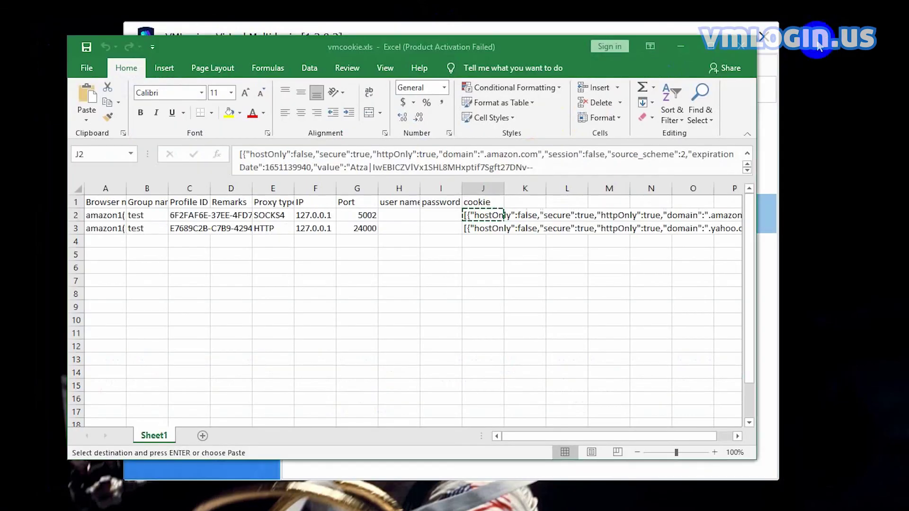
- Copy the yahoo.com cookie JSON from cell J3 in vmcookie.xls
left_click(488, 231)
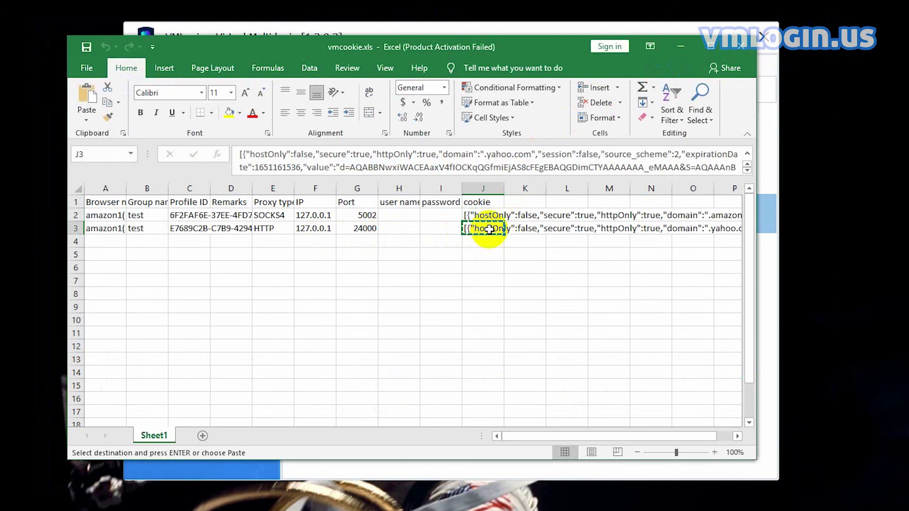
right_click(489, 230)
key("Escape")
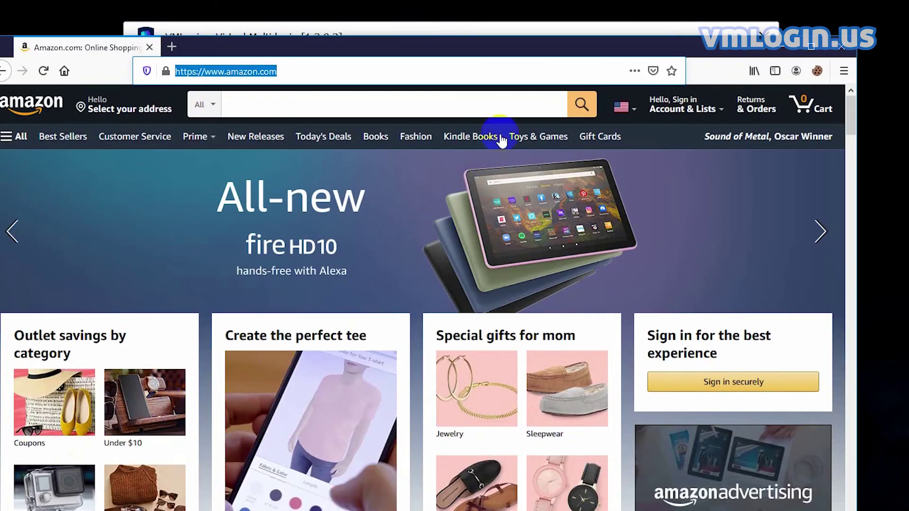
- Import the pasted cookie JSON via Firefox's Cookie Editor and reload Amazon signed in
left_click_drag(715, 70, 751, 68)
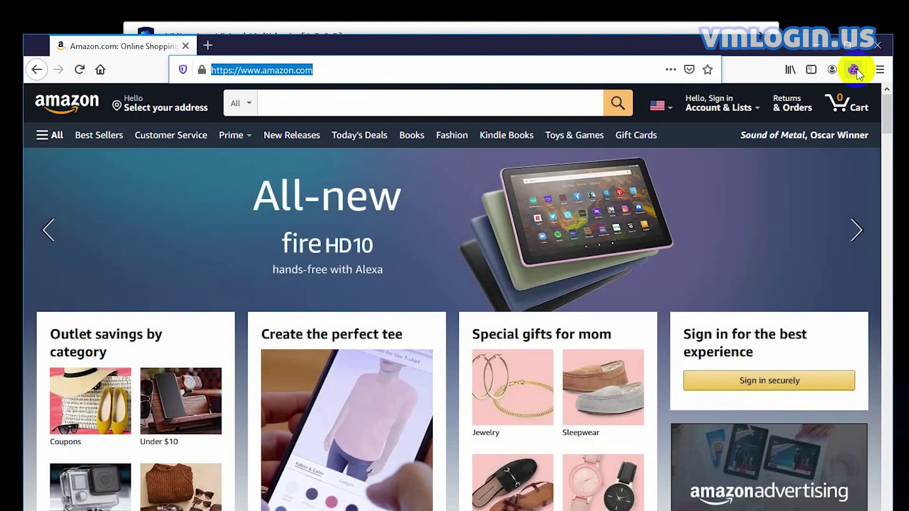
left_click(854, 70)
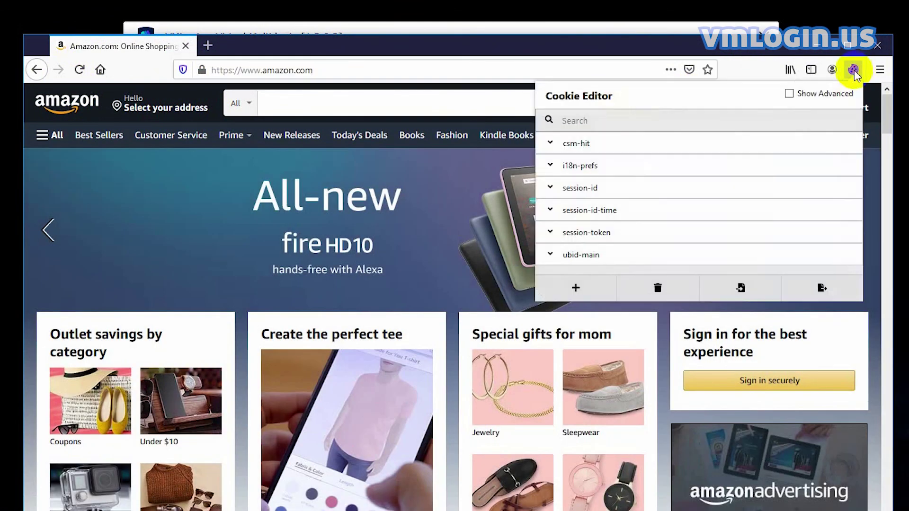
left_click(742, 287)
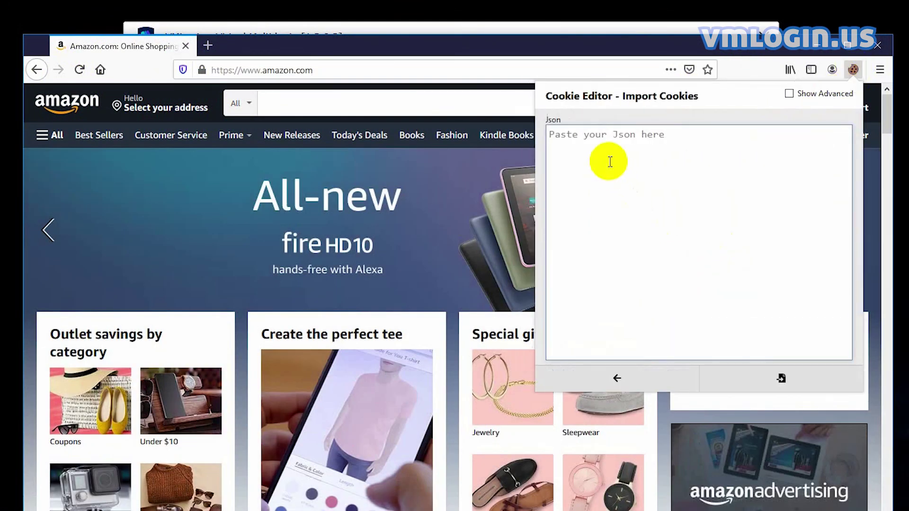
key("ctrl+v")
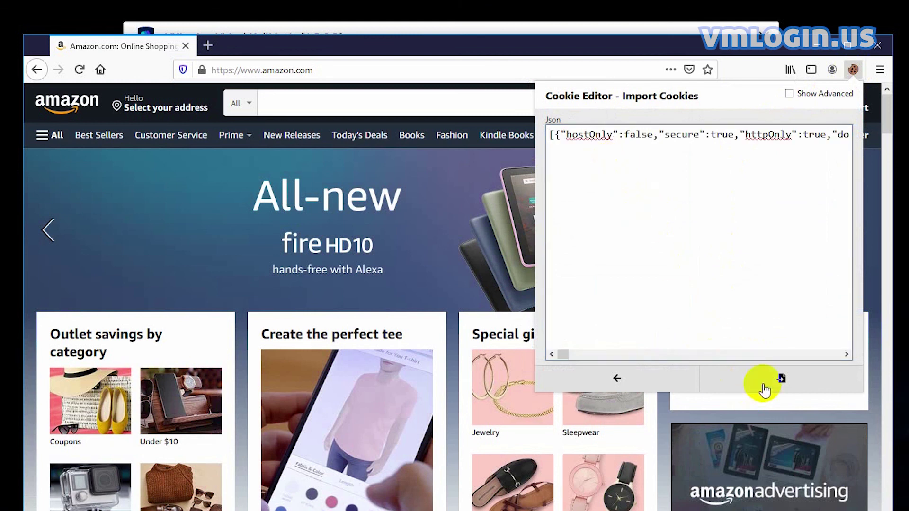
left_click(772, 385)
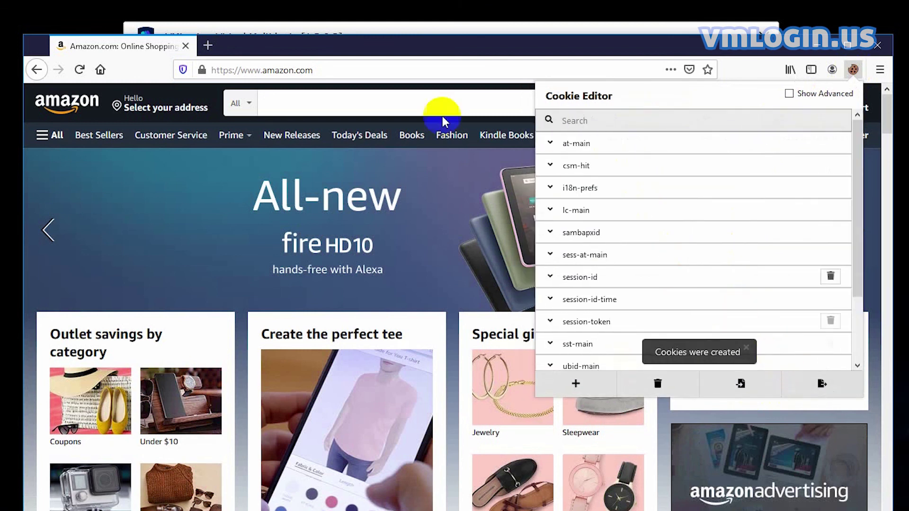
left_click(80, 70)
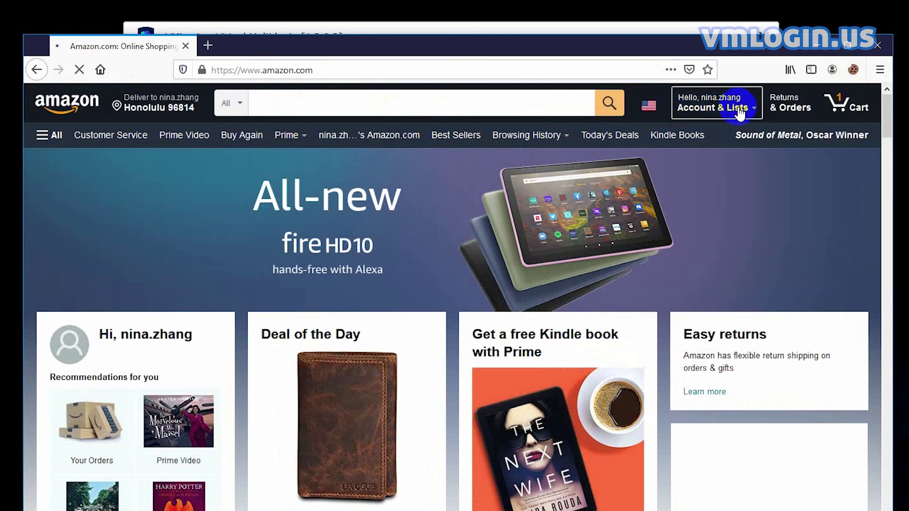
scroll(470, 175, "down", 6)
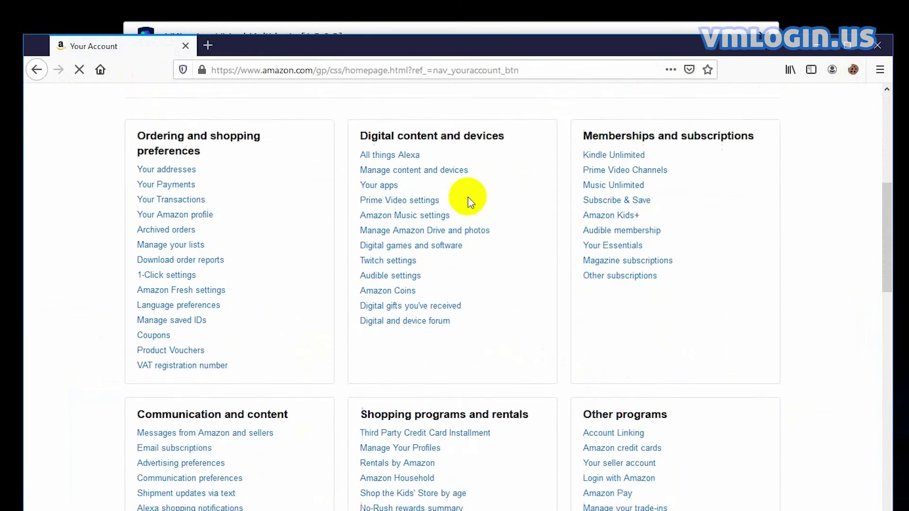